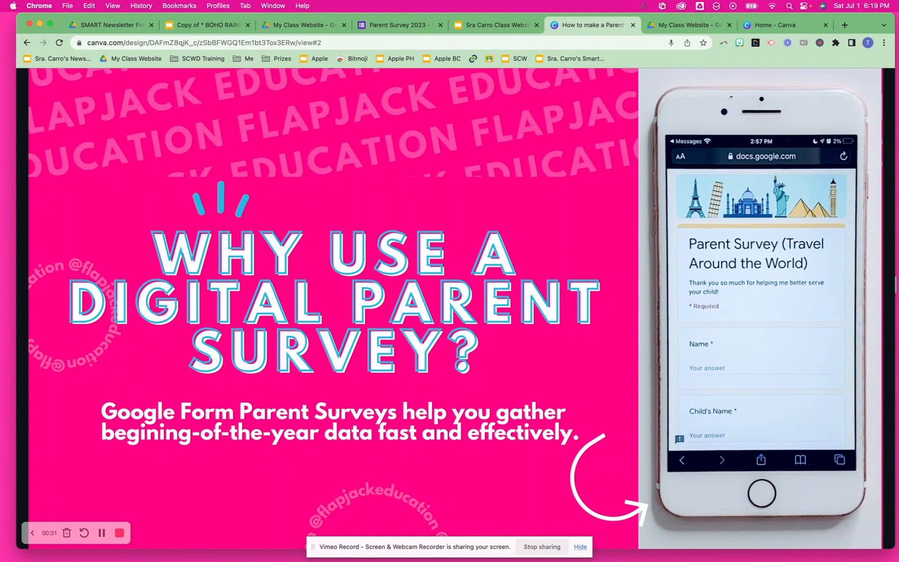
- Advance the presentation to the form-creation slide and create a blank Google Form in the My Class Website folder in Google Drive
mouse_move(867, 309)
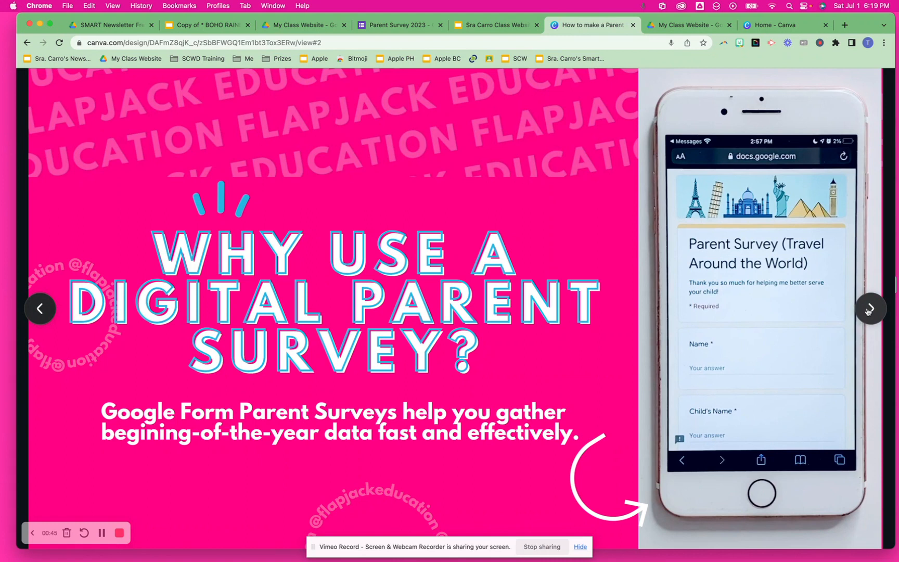
left_click(870, 309)
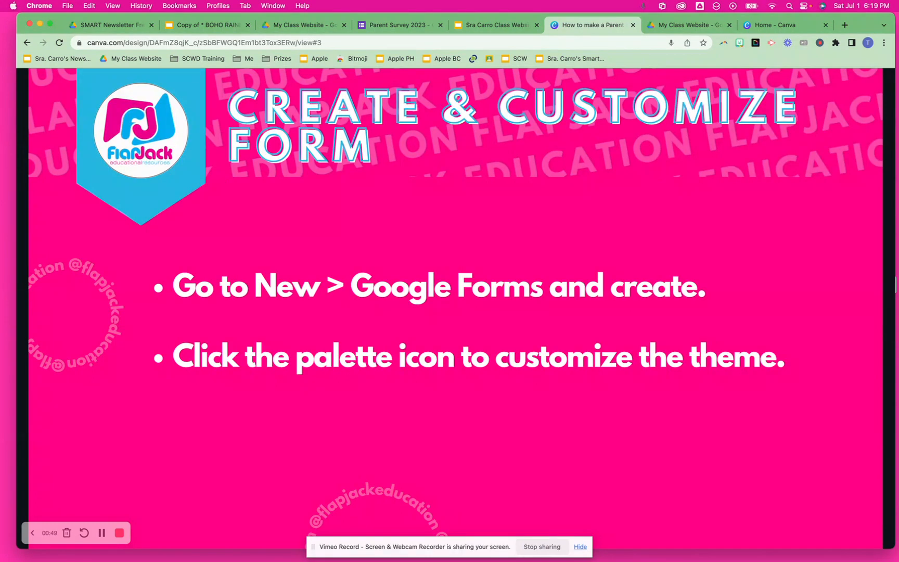
left_click(678, 25)
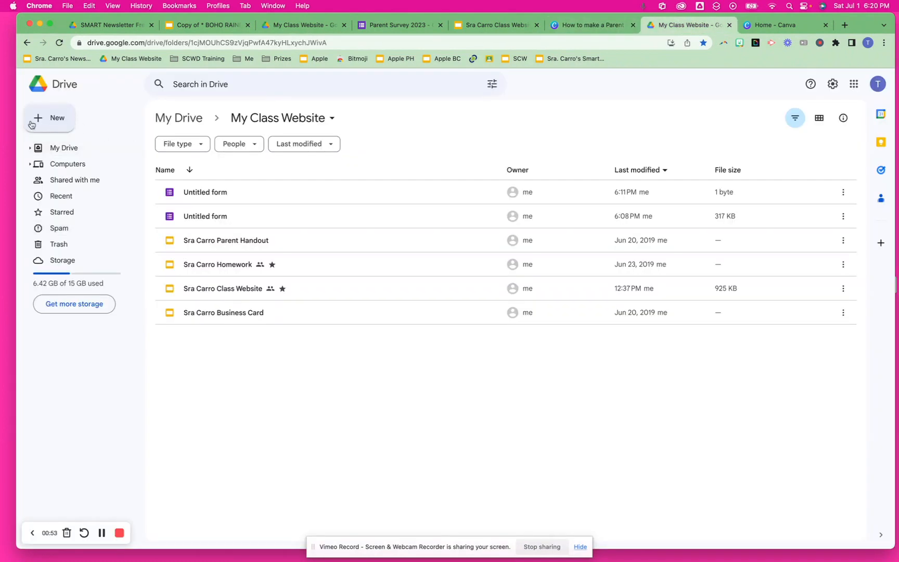
left_click(47, 122)
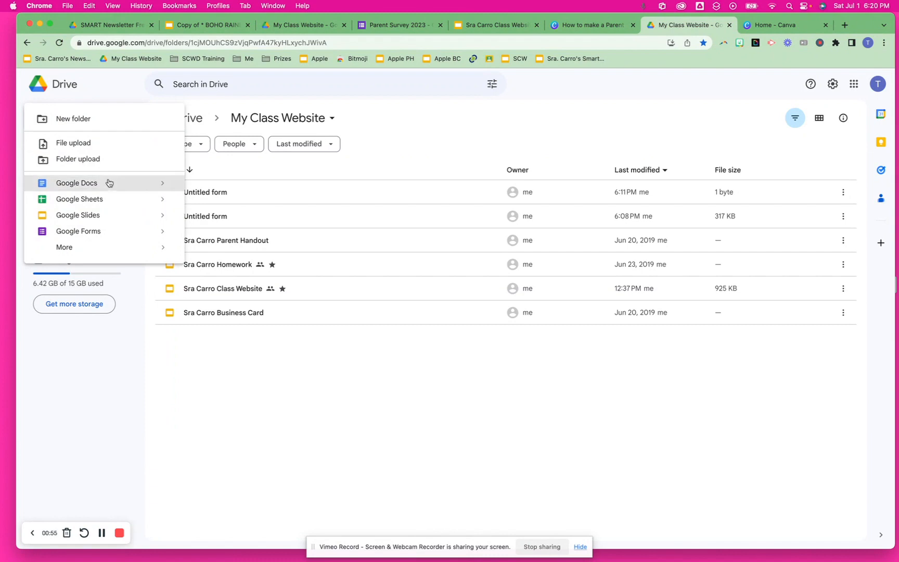
left_click(103, 231)
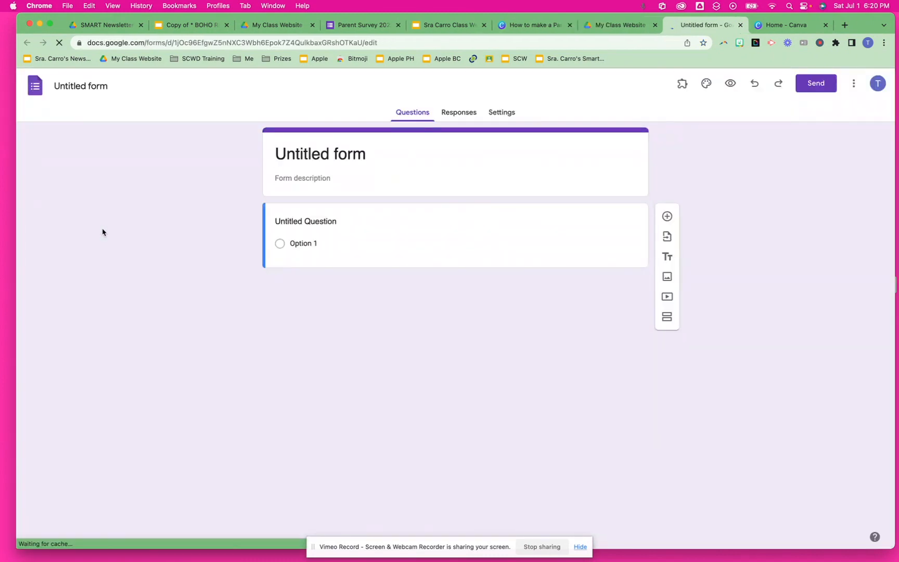
- Name the form file "Parent Survey 2023" and apply the same name as the form's title
left_click(81, 87)
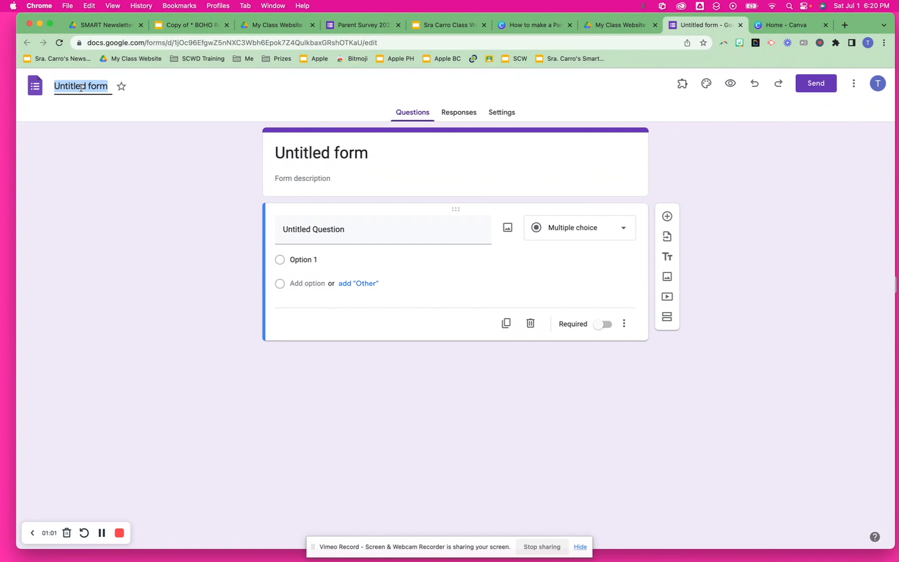
type("Oa")
key("BackSpace")
key("BackSpace")
type("Parent Survey 2023")
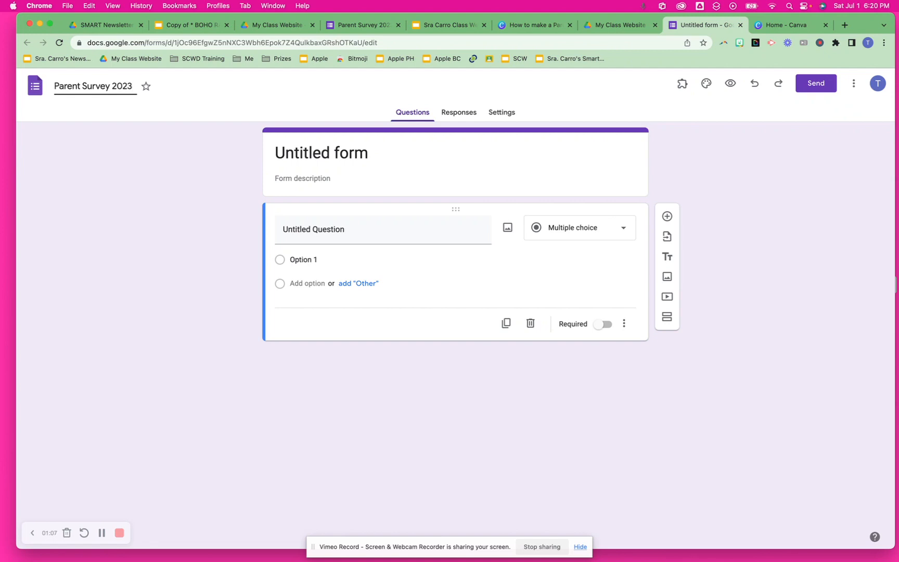
triple_click(89, 85)
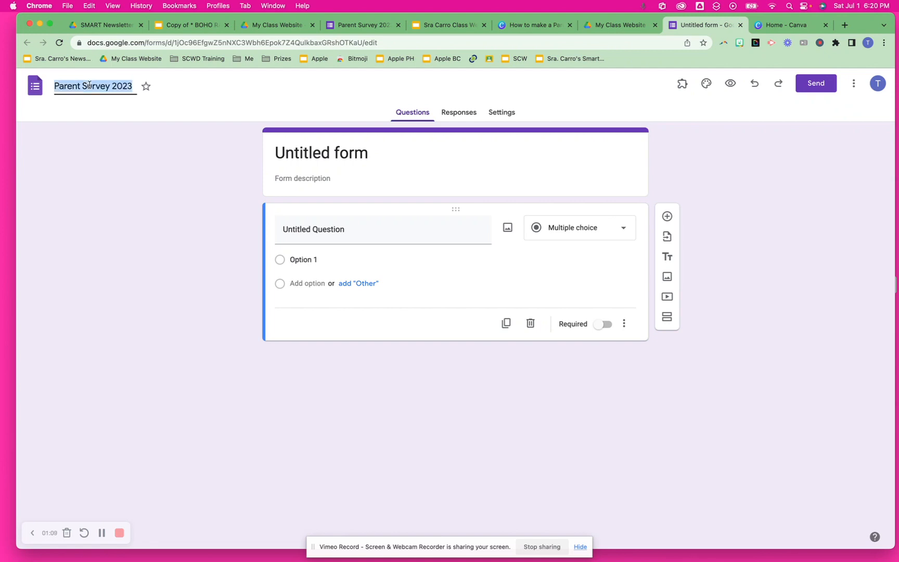
left_click(346, 156)
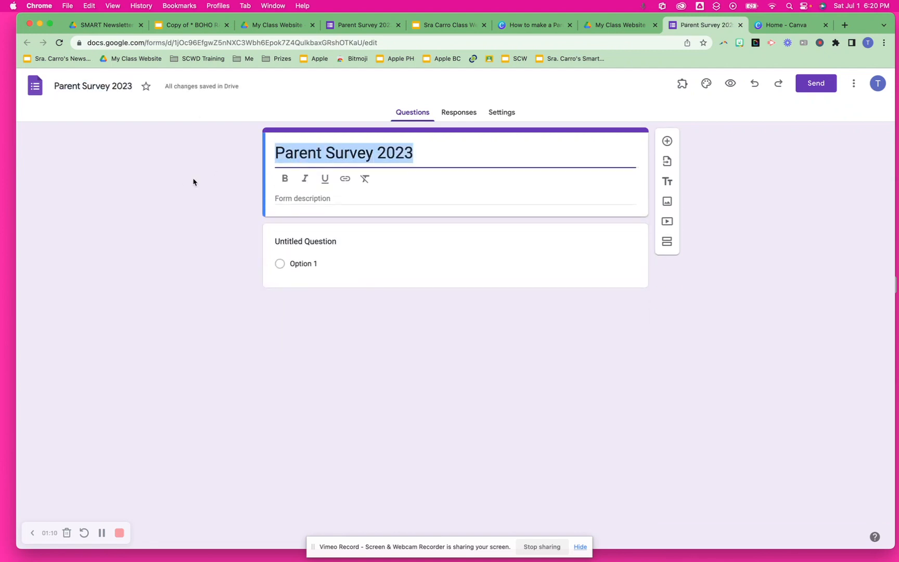
left_click(206, 187)
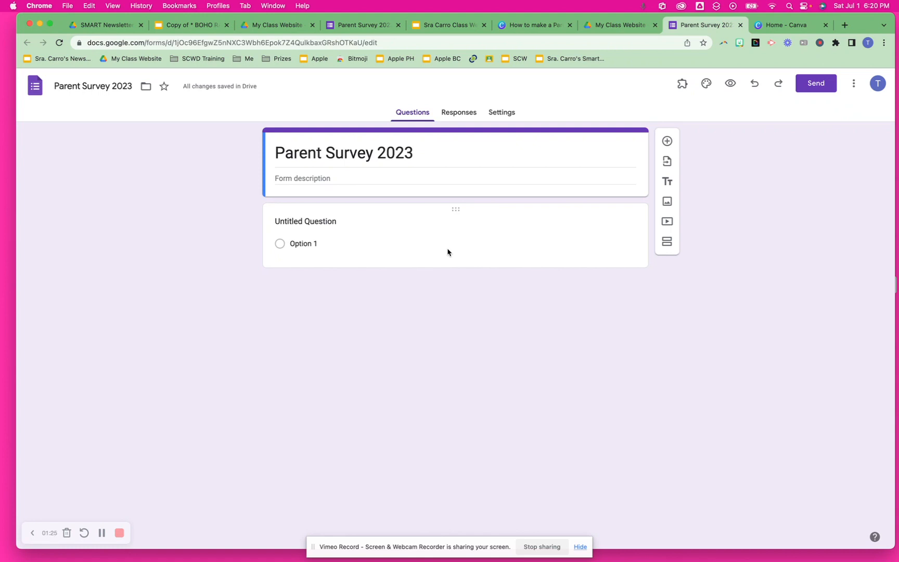
- Customize the form theme's fonts: Happy Monkey for the header, Lexend for questions and Lexend for text
left_click(707, 83)
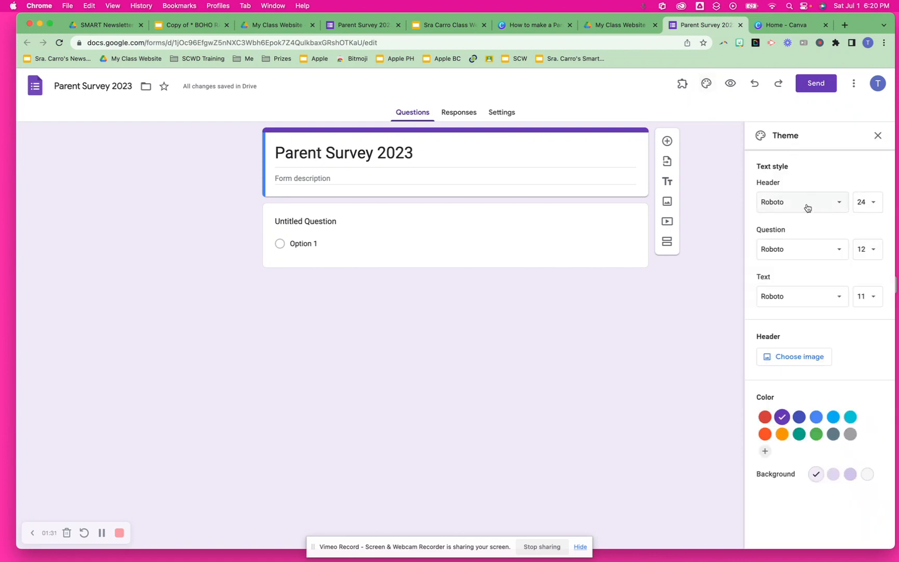
left_click(806, 207)
left_click(809, 281)
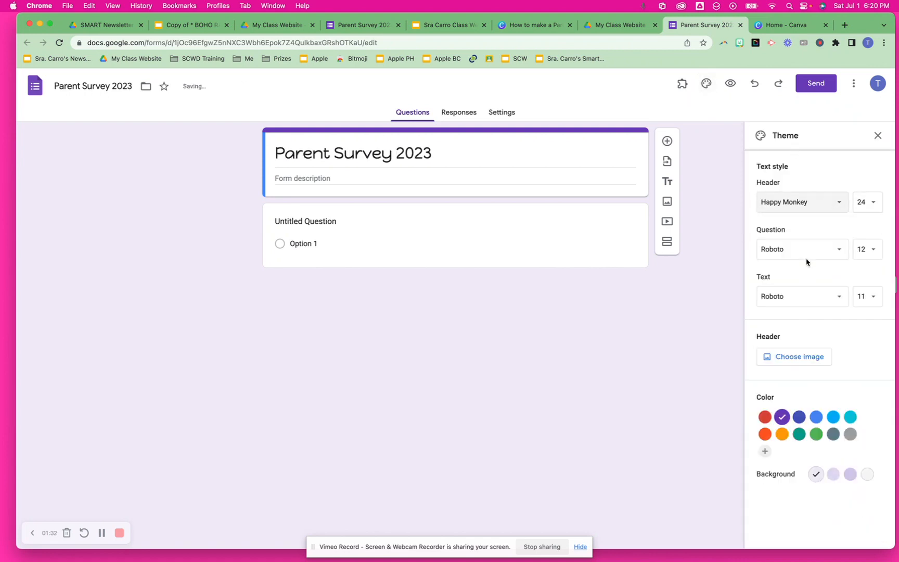
left_click(806, 254)
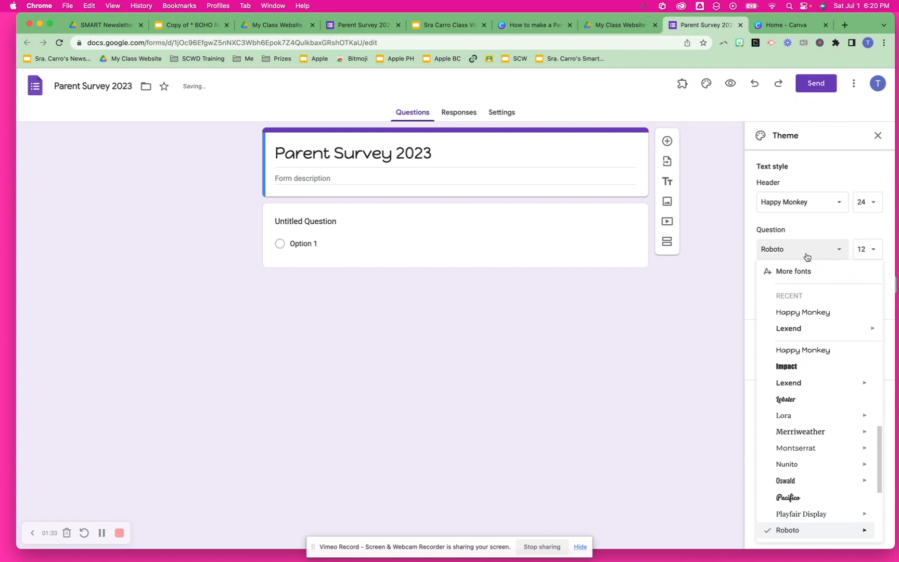
left_click(789, 332)
left_click(805, 295)
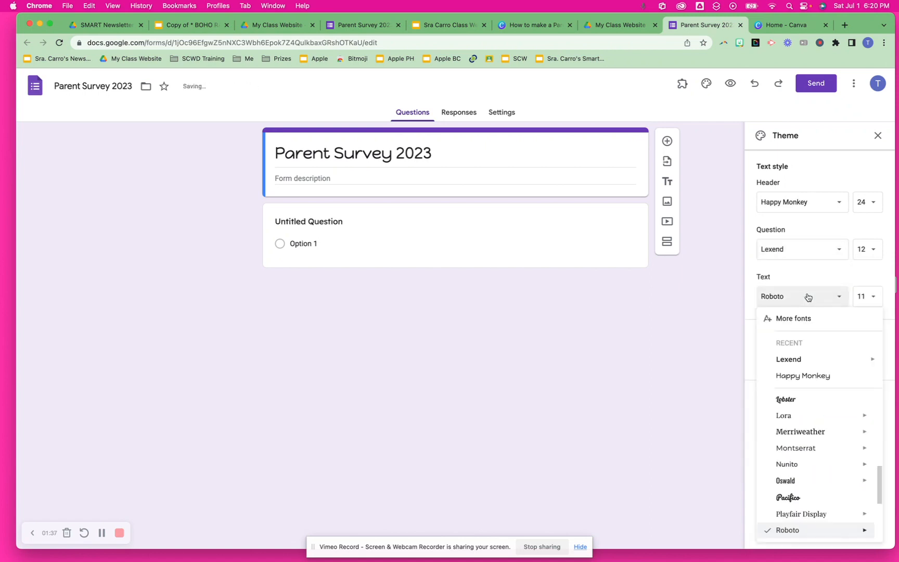
mouse_move(764, 359)
left_click(735, 376)
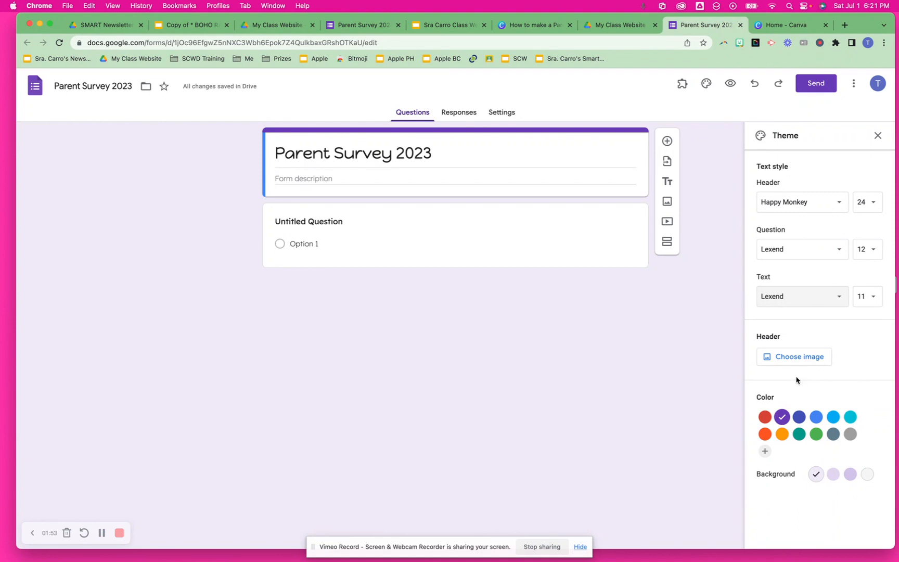
- Switch back to the Canva presentation and show the slide about designing an optional header
left_click(507, 26)
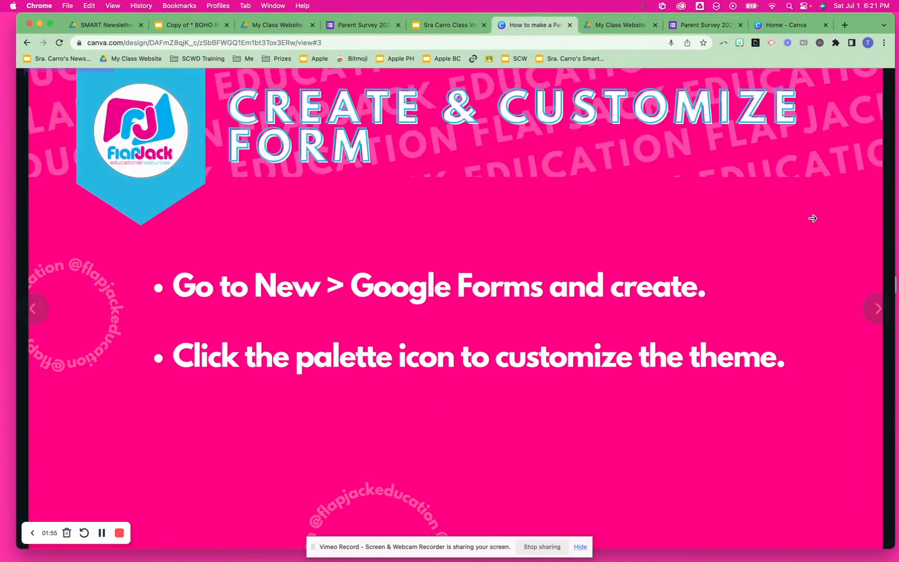
left_click(870, 310)
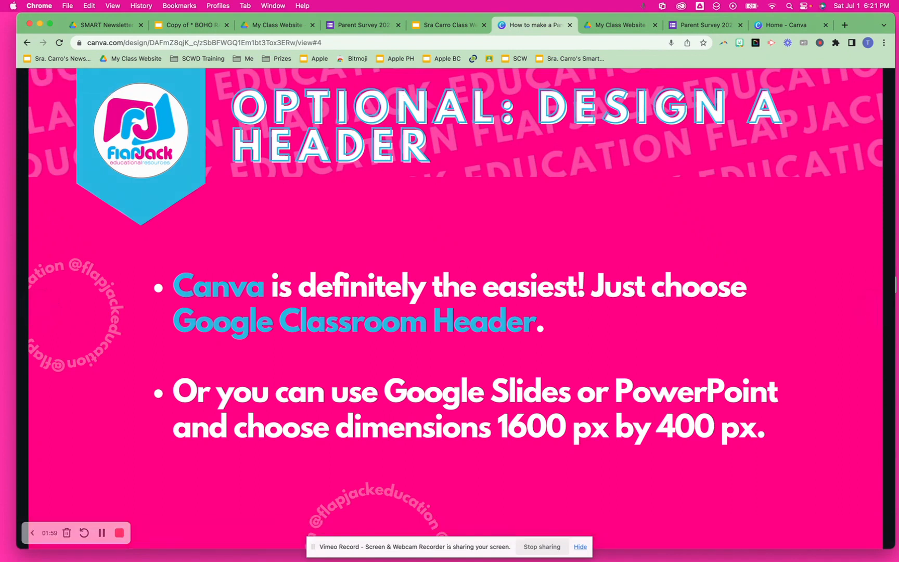
mouse_move(872, 313)
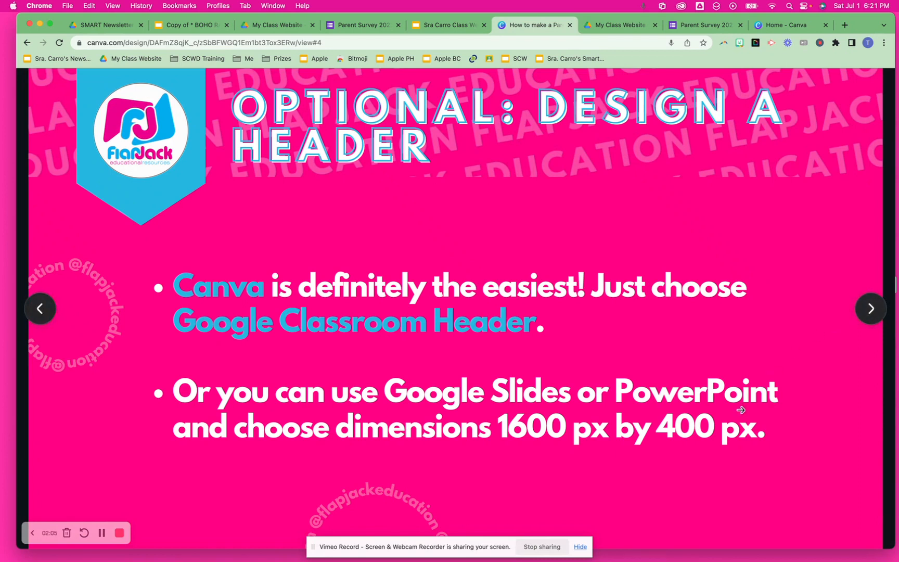
- Return to the Parent Survey 2023 form and look through the built-in Work and School header images without choosing one
left_click(702, 24)
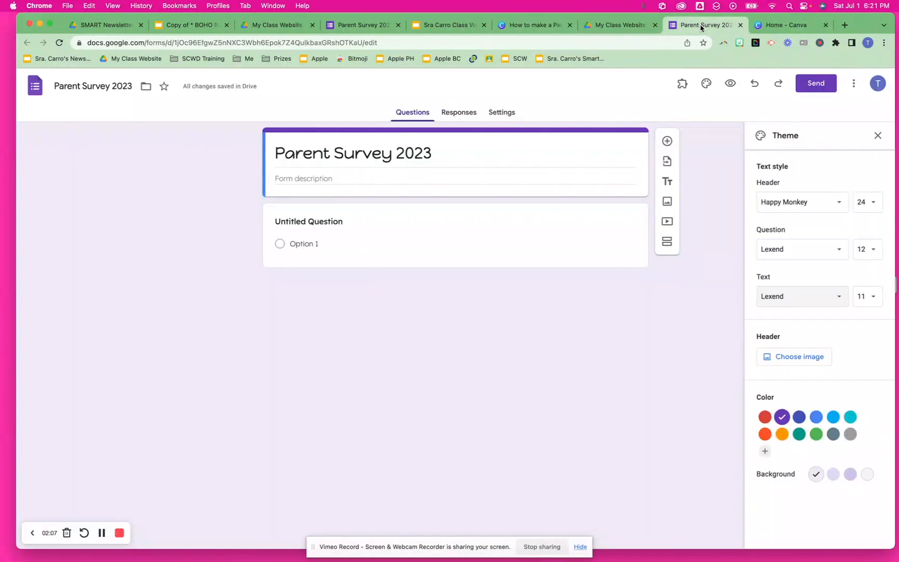
left_click(794, 356)
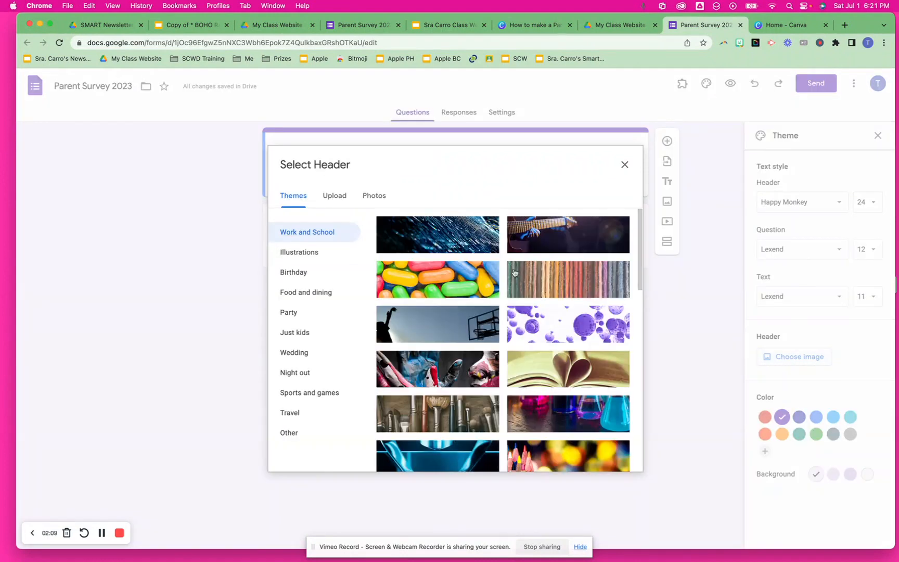
scroll(505, 360, "down", 3)
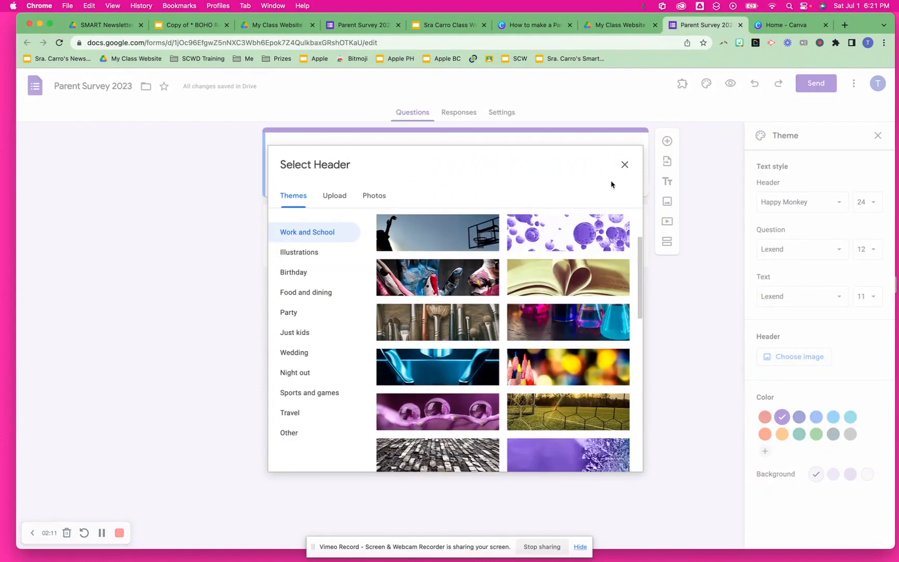
left_click(624, 166)
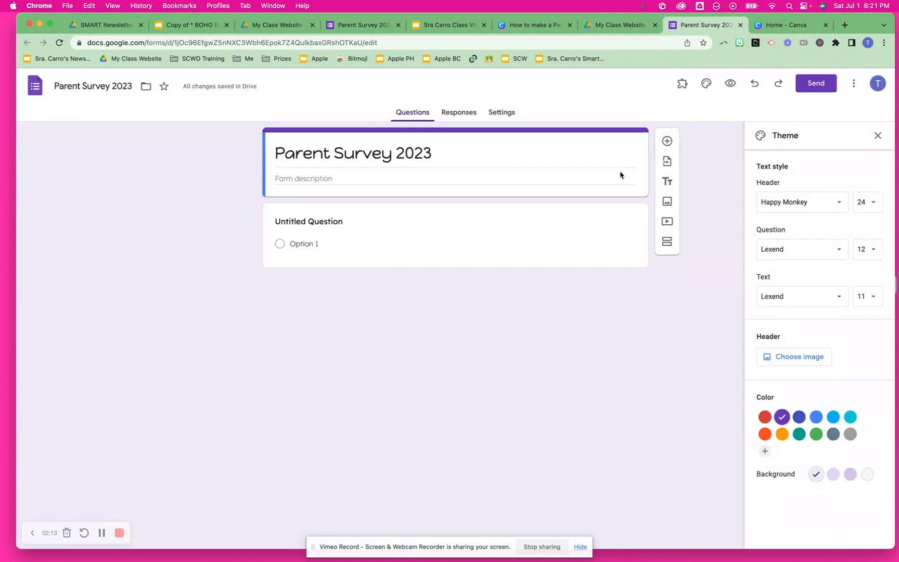
- Switch to the Canva home page and open the Google Classroom Header template collection
left_click(791, 27)
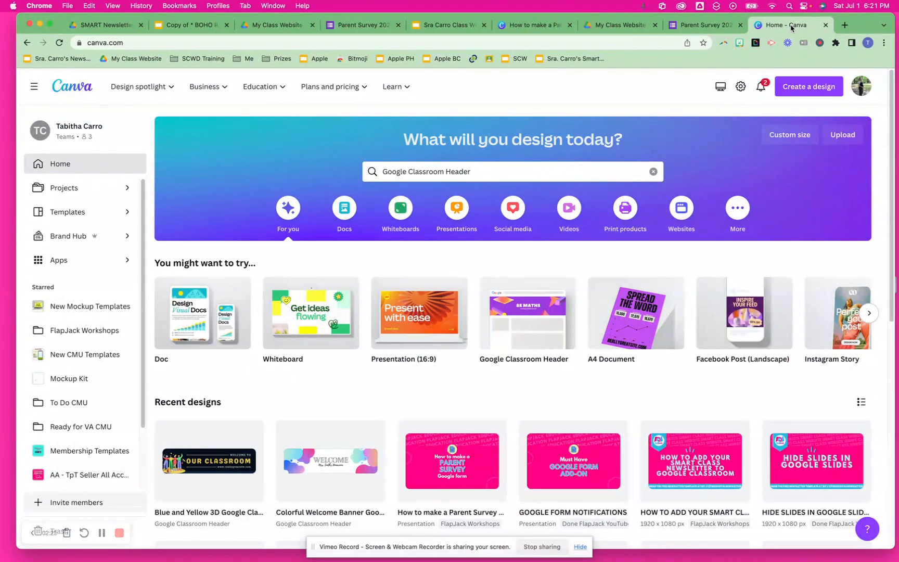
left_click(431, 172)
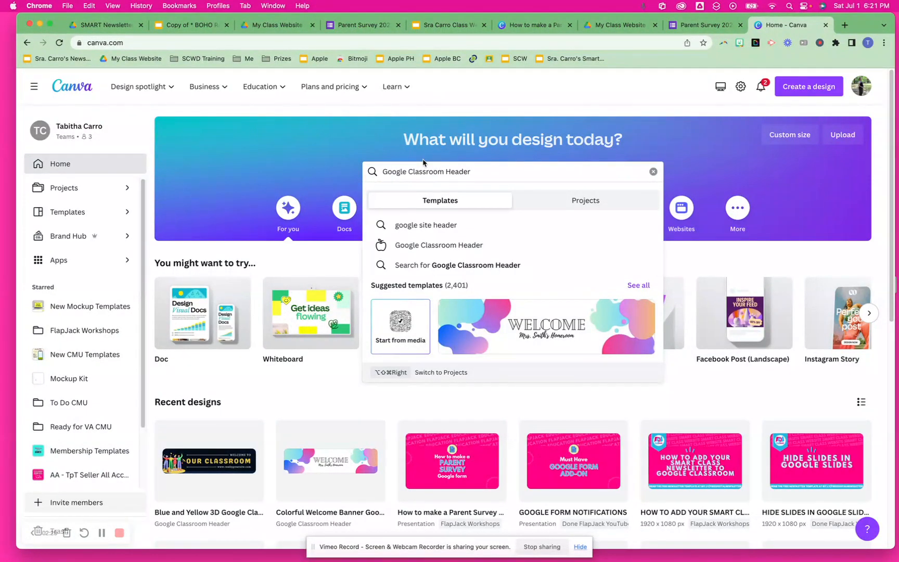
left_click(439, 245)
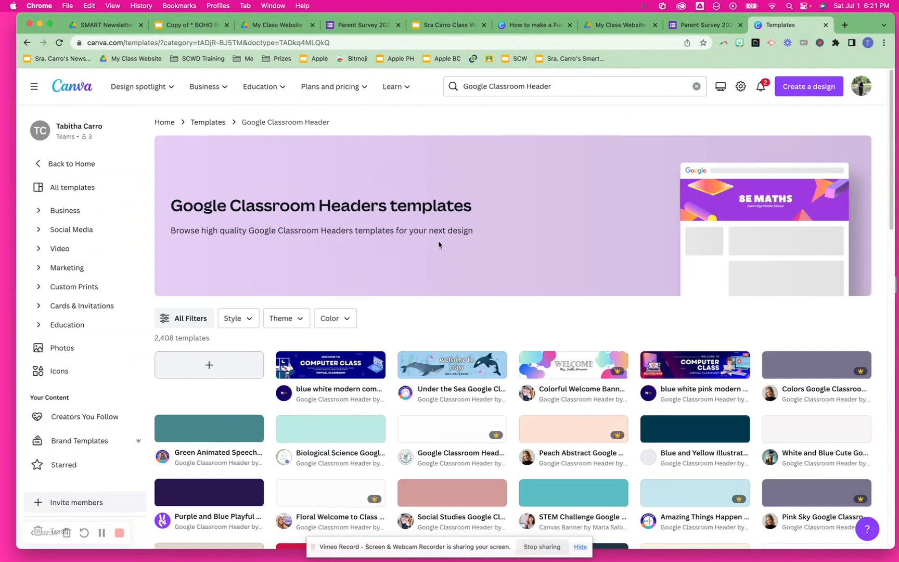
scroll(465, 371, "down", 3)
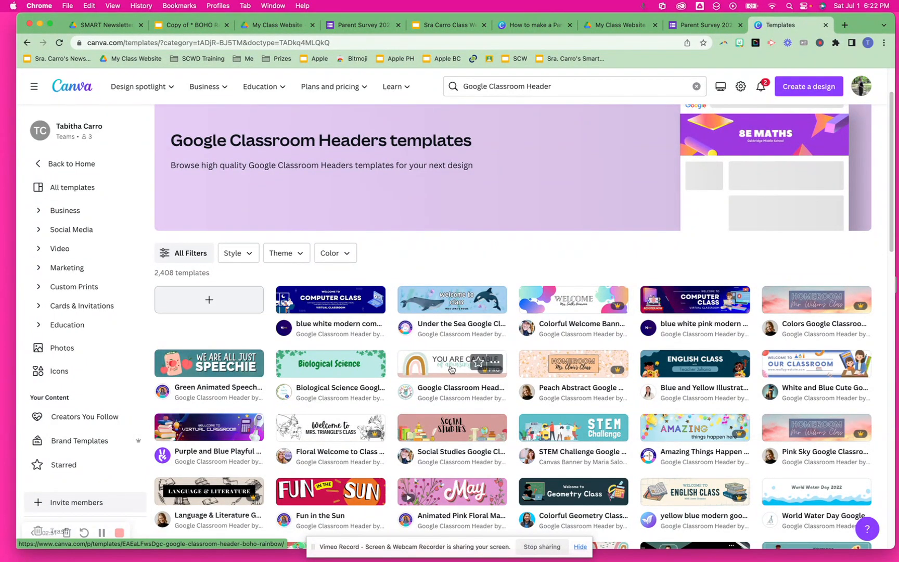
- Filter the Google Classroom Header templates by the Reading topic
left_click(191, 253)
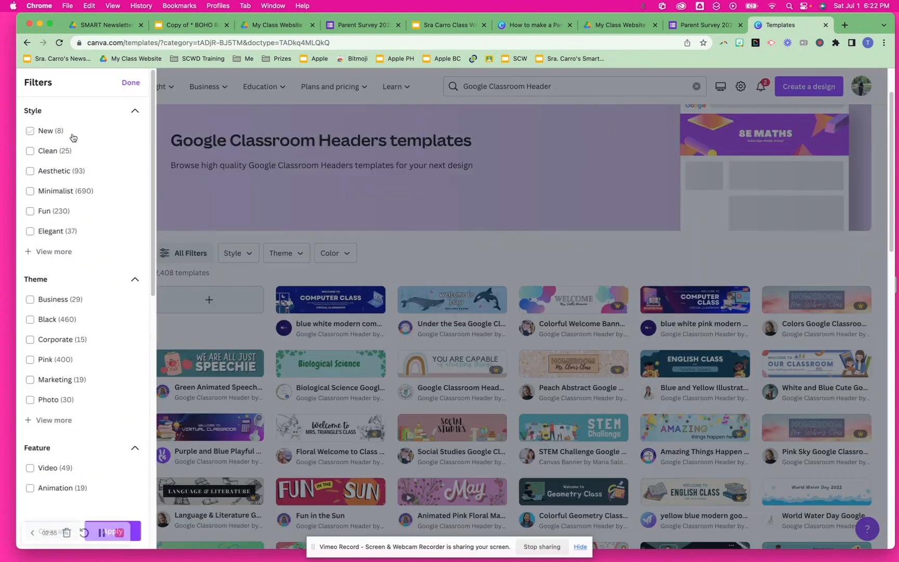
scroll(99, 296, "down", 5)
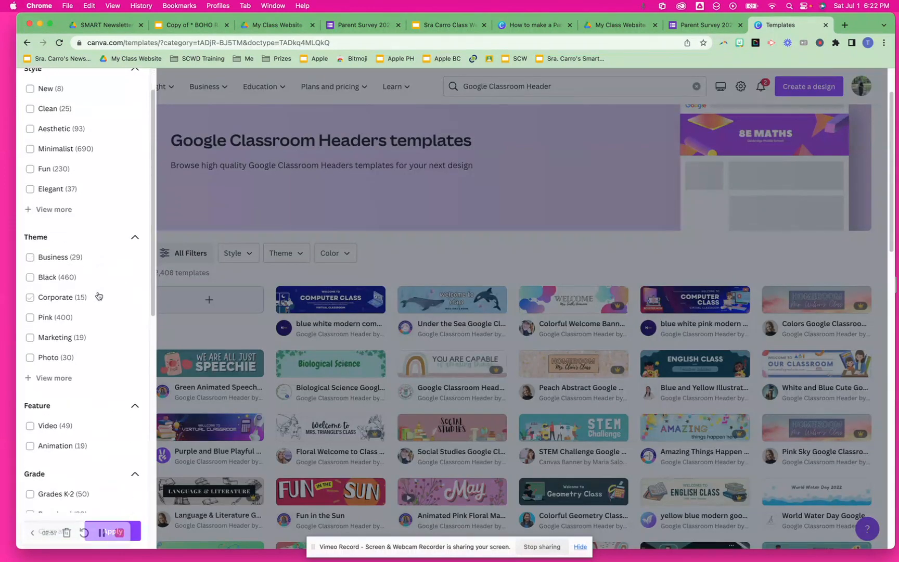
scroll(99, 297, "down", 5)
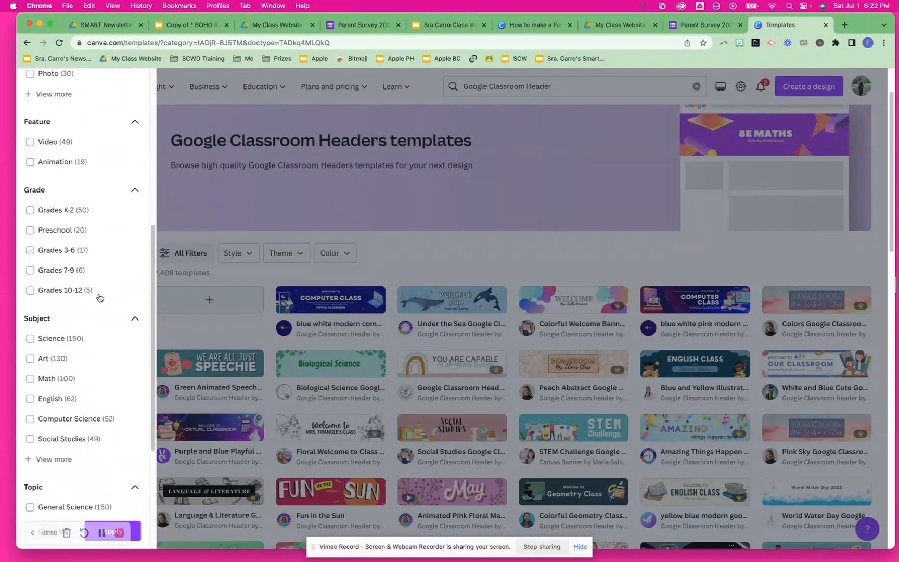
scroll(98, 291, "down", 5)
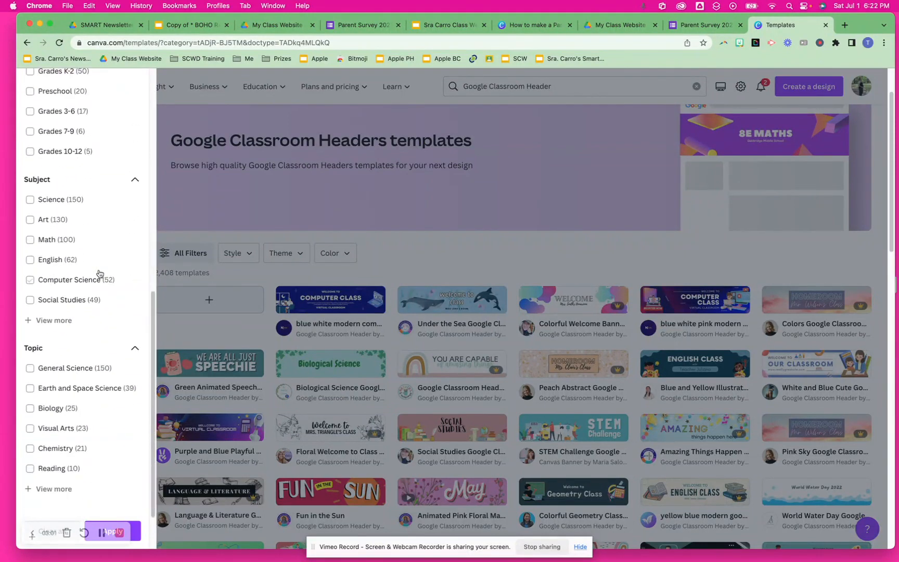
scroll(96, 358, "down", 1)
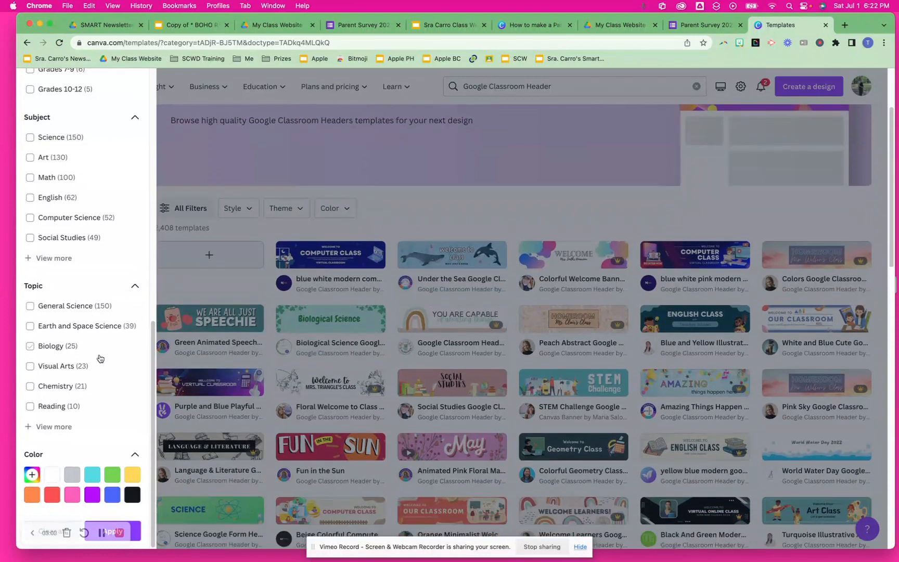
left_click(82, 405)
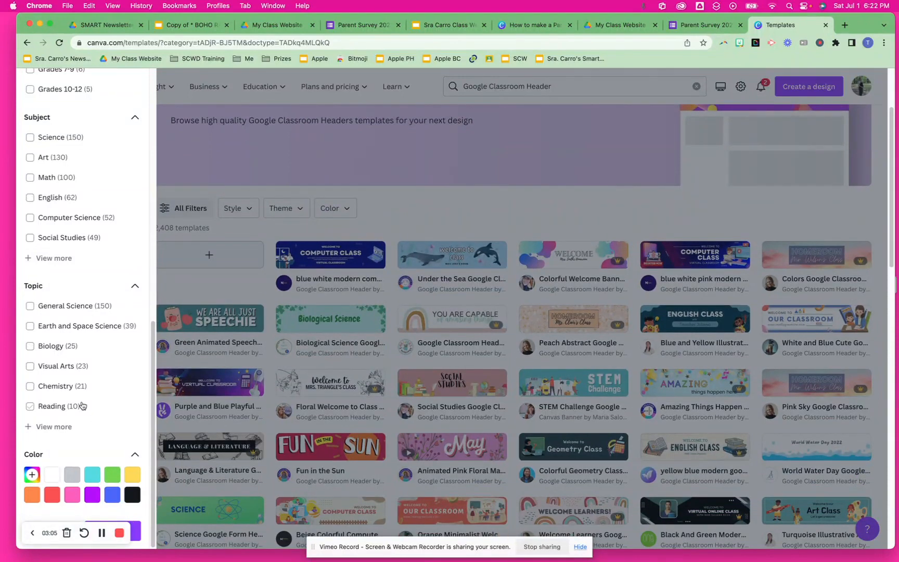
scroll(82, 405, "up", 2)
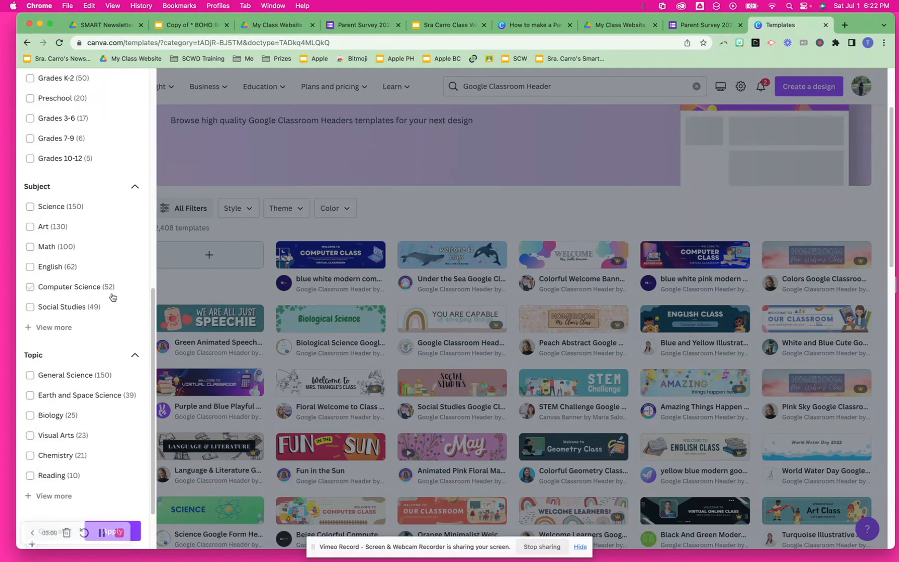
left_click(70, 477)
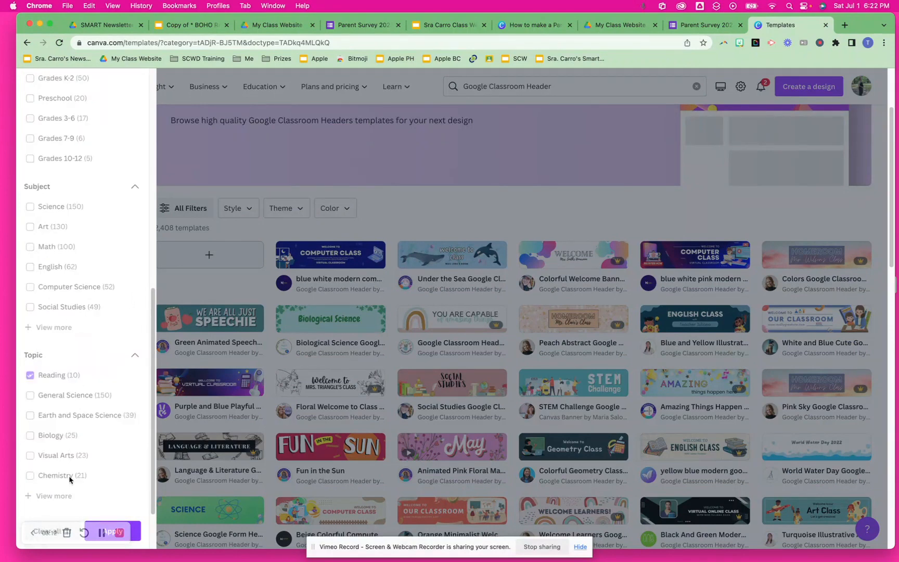
left_click(137, 530)
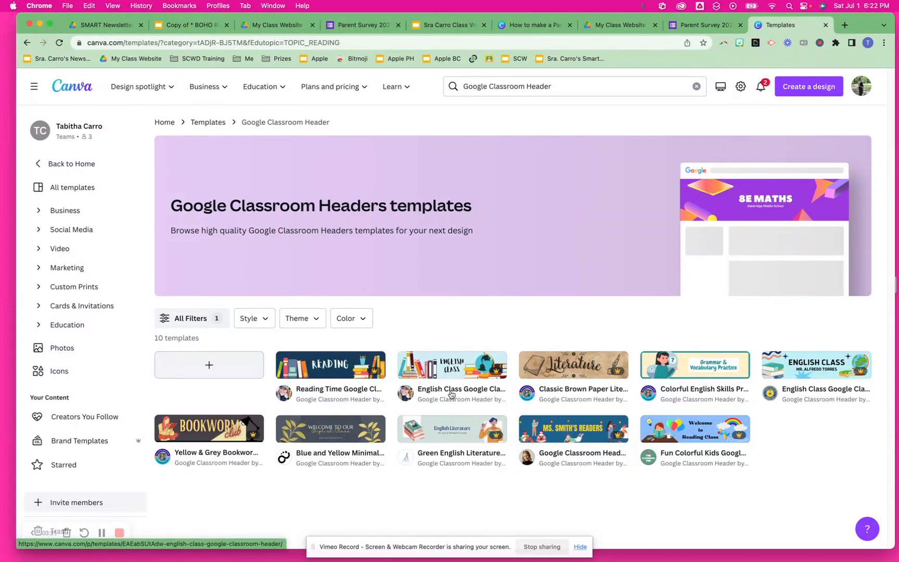
- Open the Blue and Yellow Minimalist English Class header template for customization
left_click(331, 430)
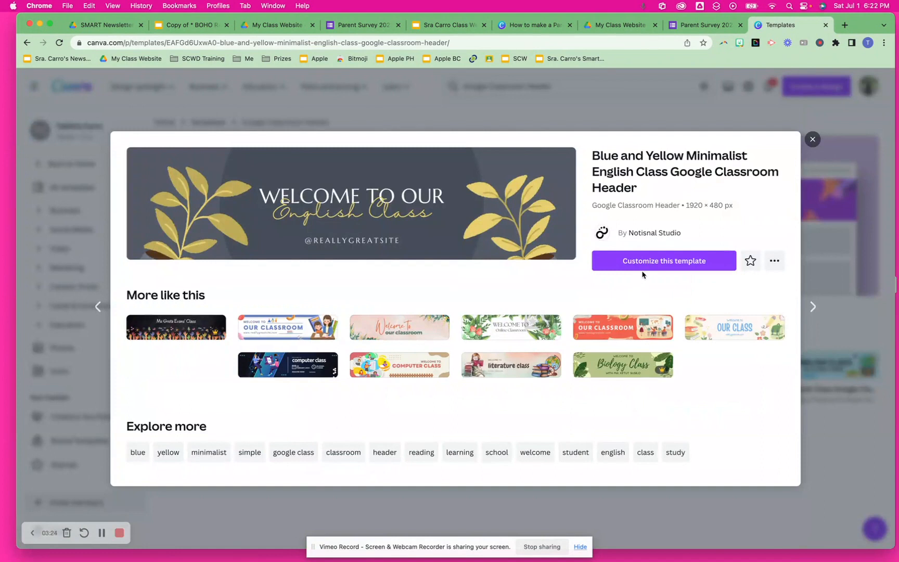
left_click(646, 262)
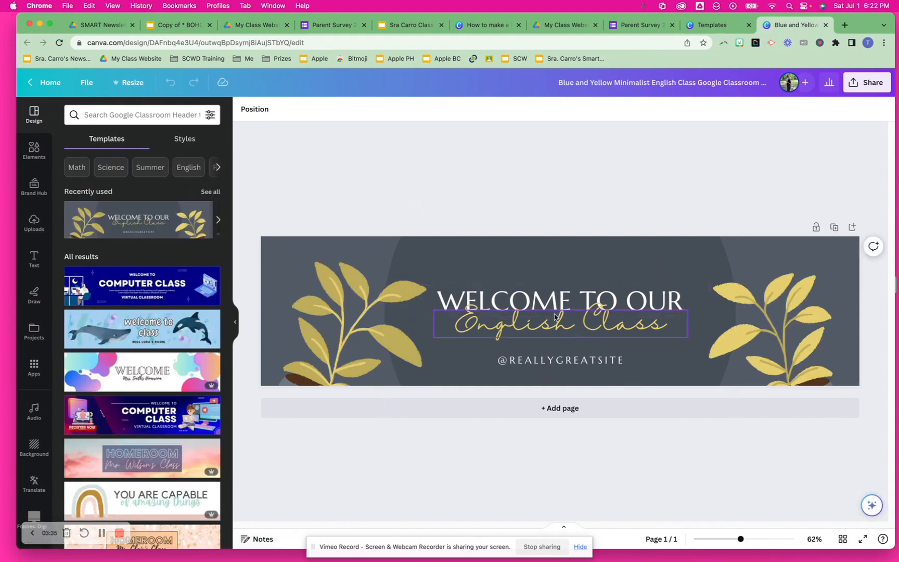
- Look through the fonts available for the "English Class" text without choosing one
left_click(548, 336)
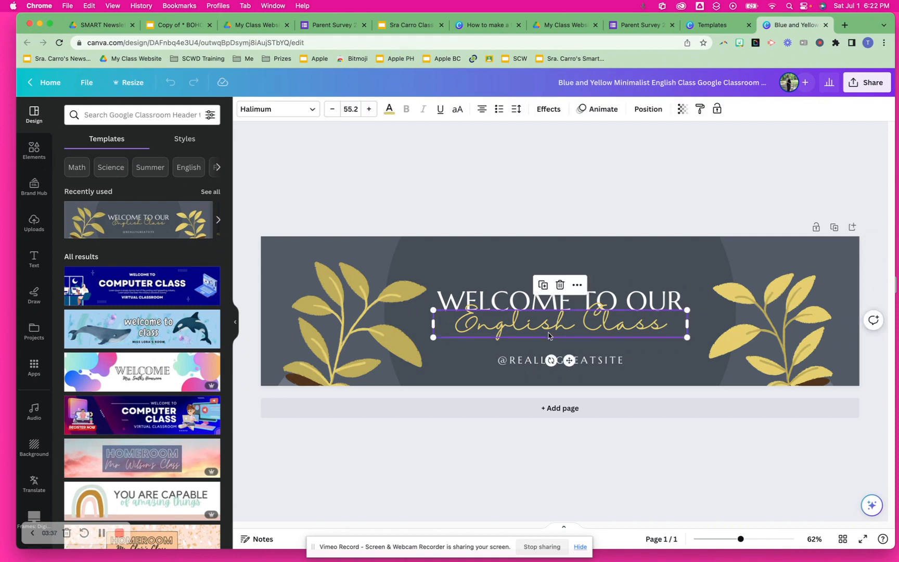
left_click(278, 109)
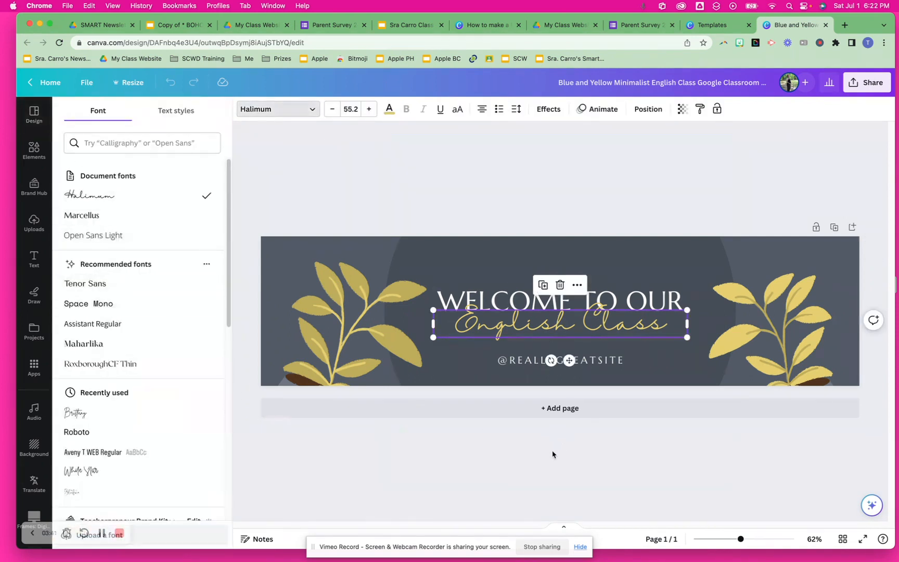
scroll(129, 451, "down", 6)
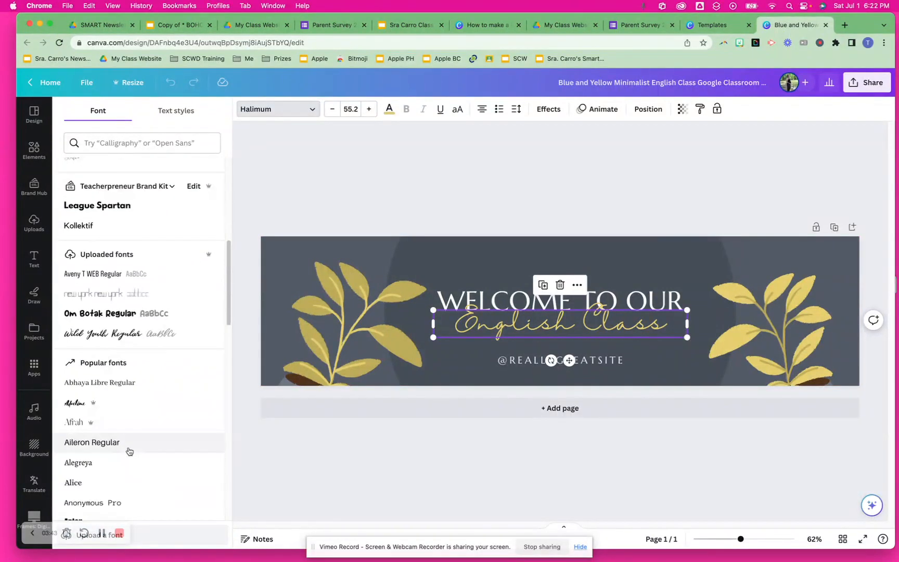
- Delete the two golden plant graphics on either side of the header text
left_click(375, 442)
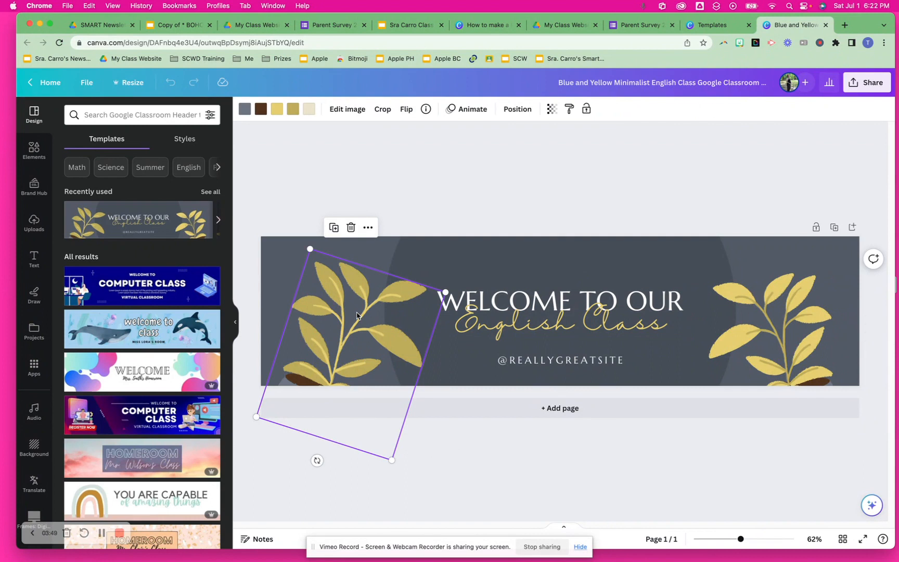
key("Delete")
left_click(762, 323)
key("Delete")
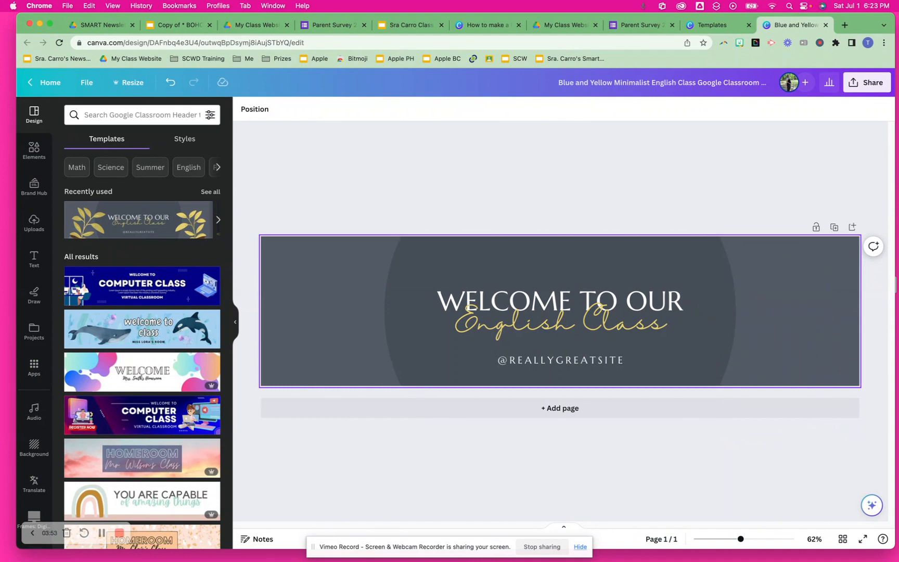
- Search the design elements for "books" and limit the results to Free items
left_click(35, 151)
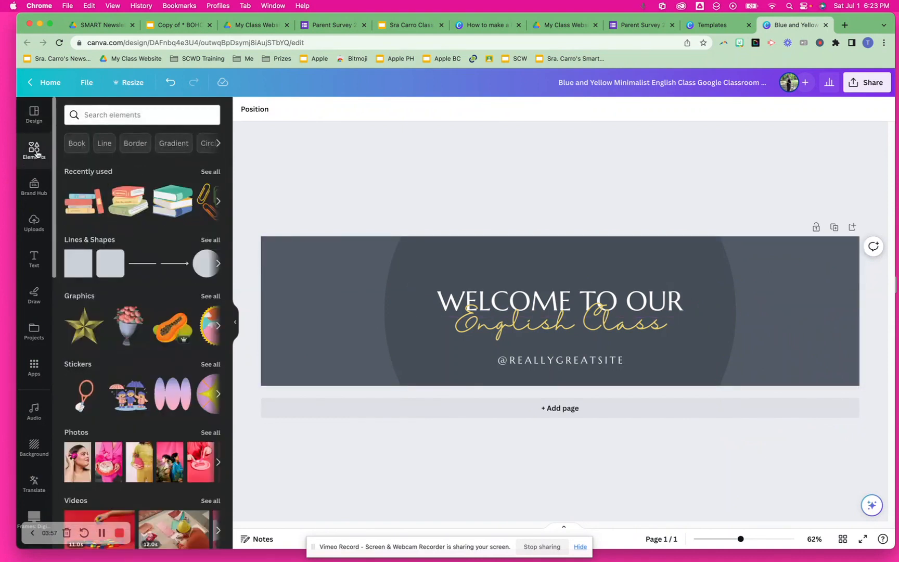
left_click(89, 115)
type("bo")
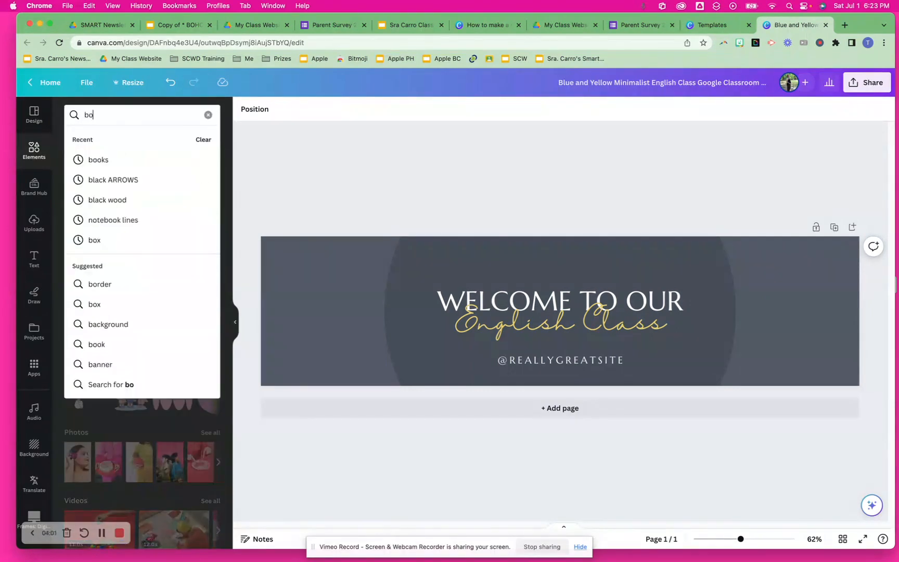
type("oks")
key("Return")
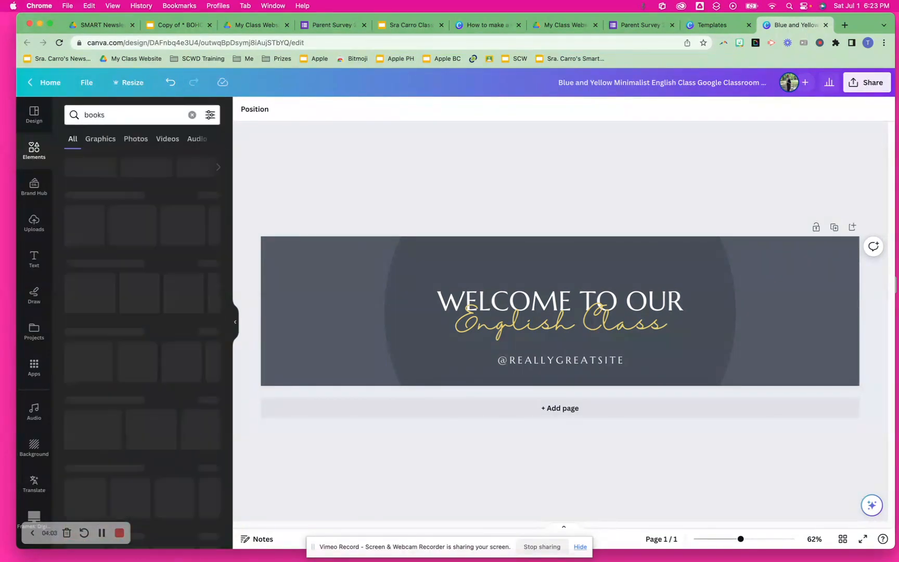
left_click(210, 115)
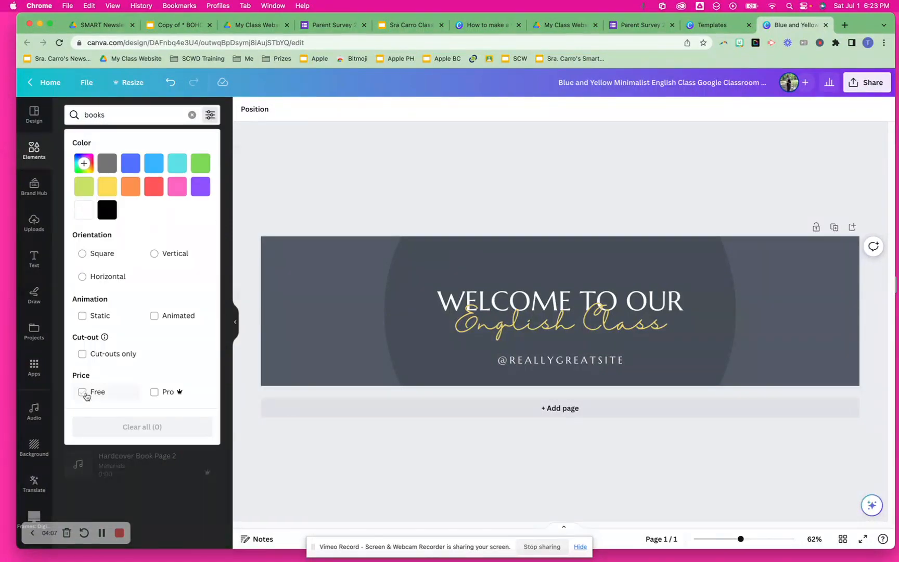
left_click(81, 396)
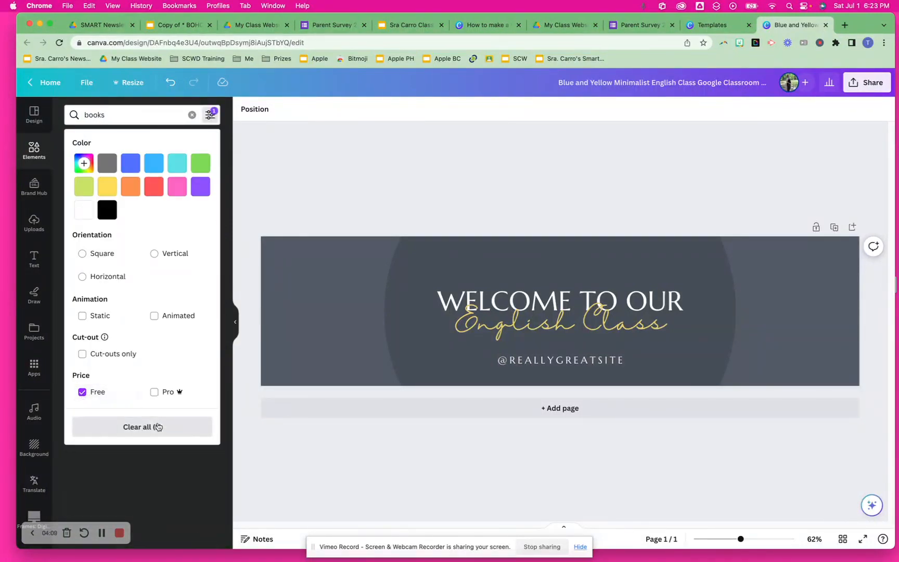
left_click(224, 375)
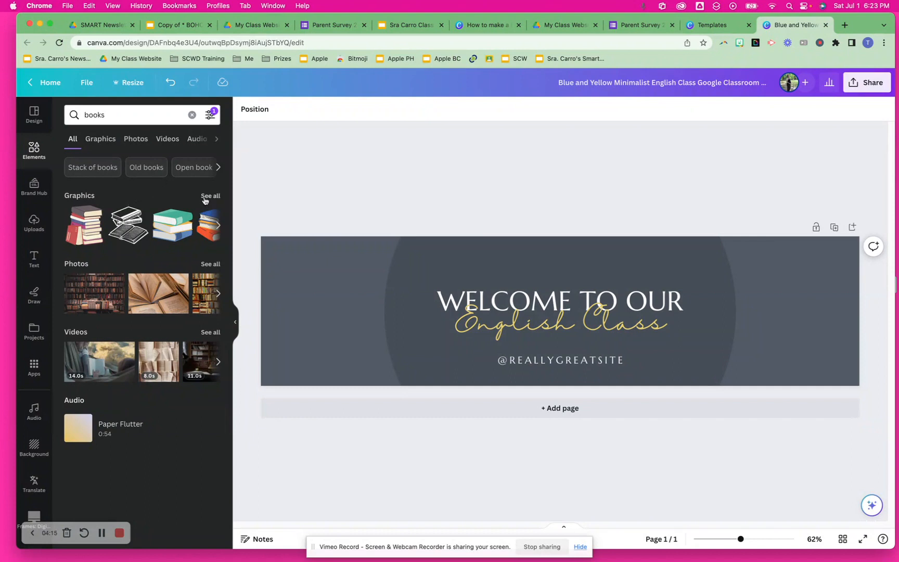
- Browse the book graphics and add the orange stack of books to the header
left_click(99, 138)
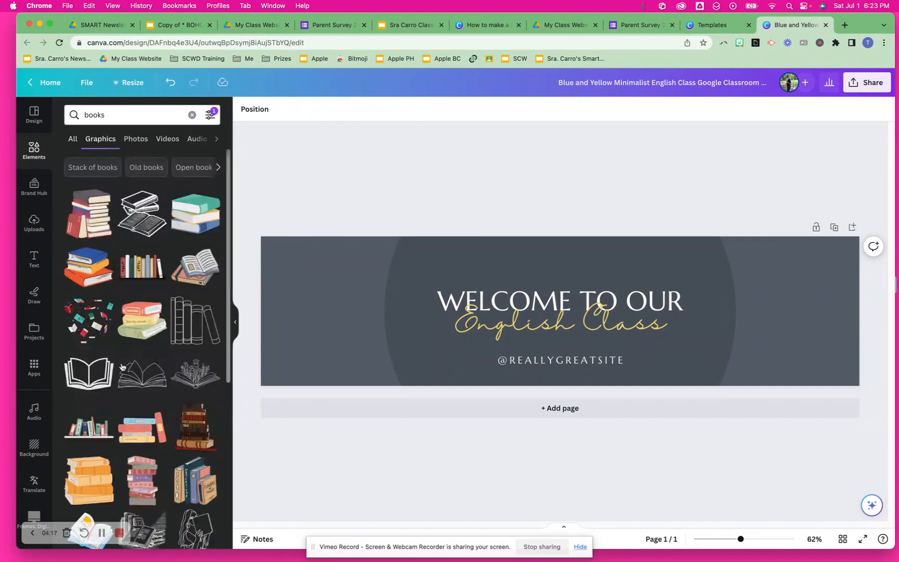
scroll(117, 385, "down", 3)
scroll(117, 386, "down", 3)
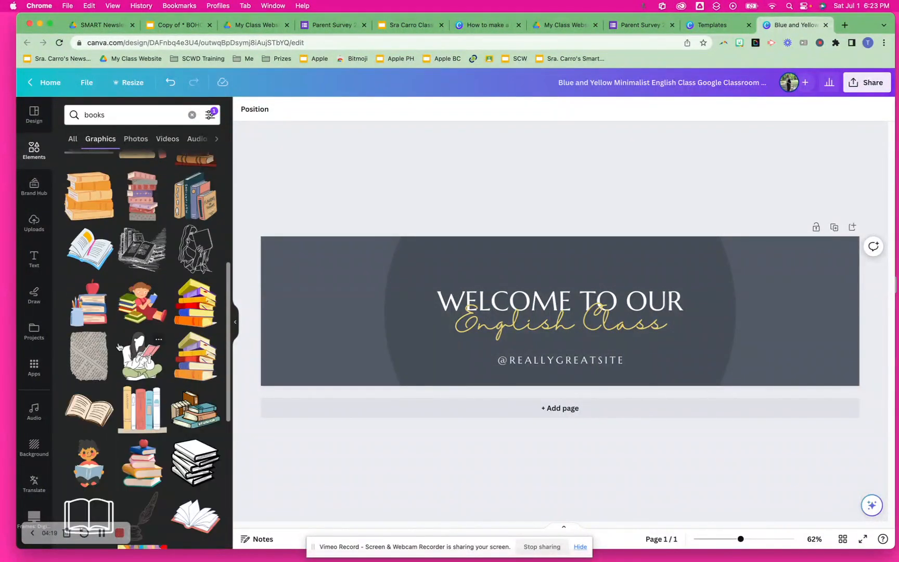
scroll(119, 347, "up", 4)
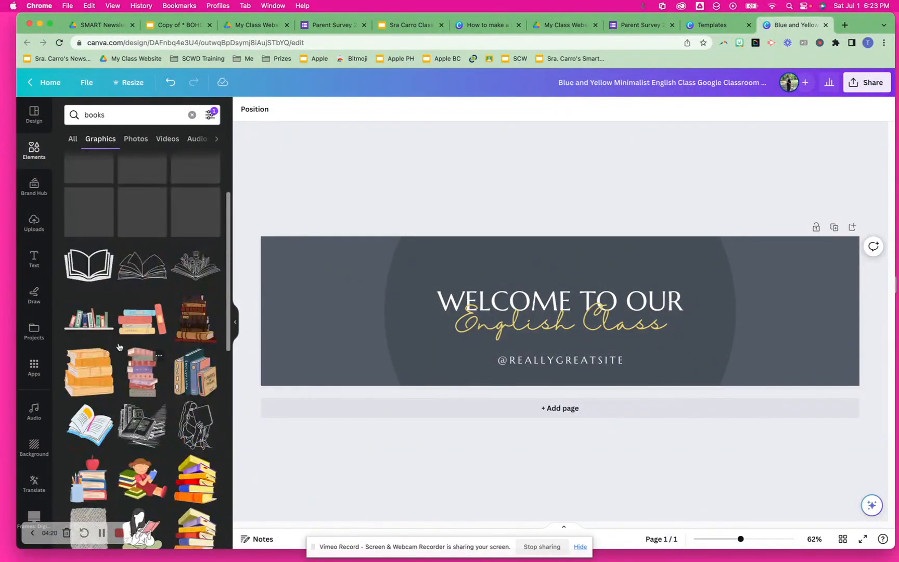
left_click(77, 386)
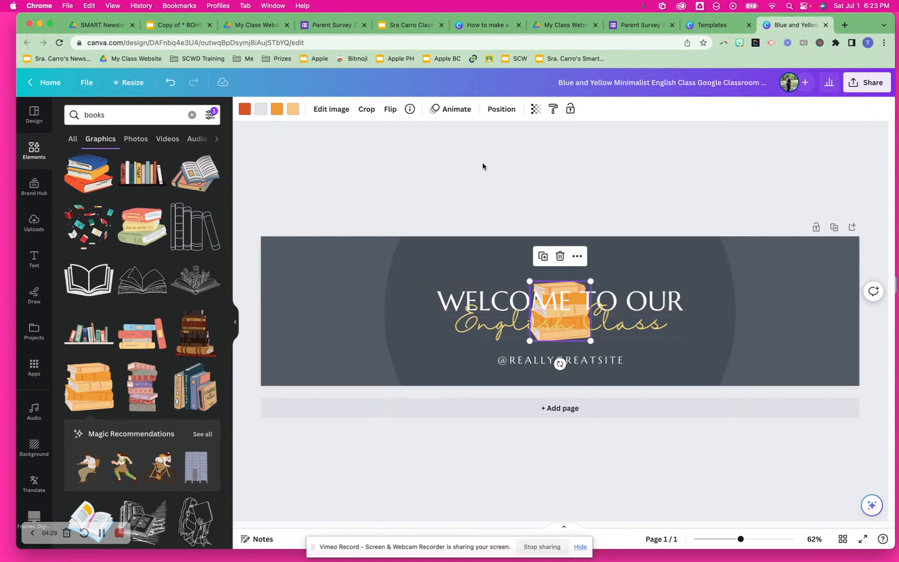
- Move the book stack to the empty area left of the header text and enlarge it to fill more of the banner height
key("Up")
key("Up")
key("Up")
key("Up")
key("Up")
key("Up")
key("Up")
key("Up")
key("Up")
key("Up")
key("Up")
key("Up")
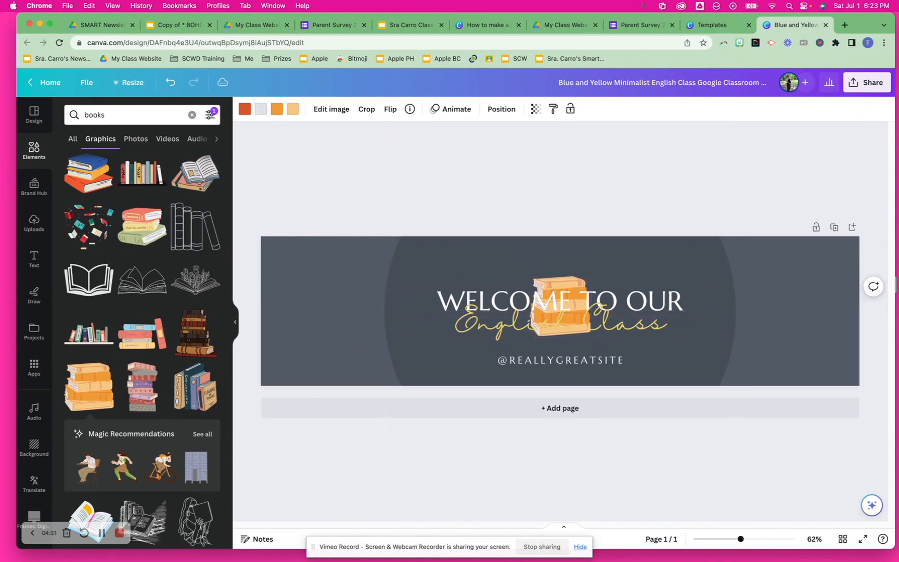
left_click_drag(568, 283, 311, 276)
left_click_drag(339, 333, 362, 368)
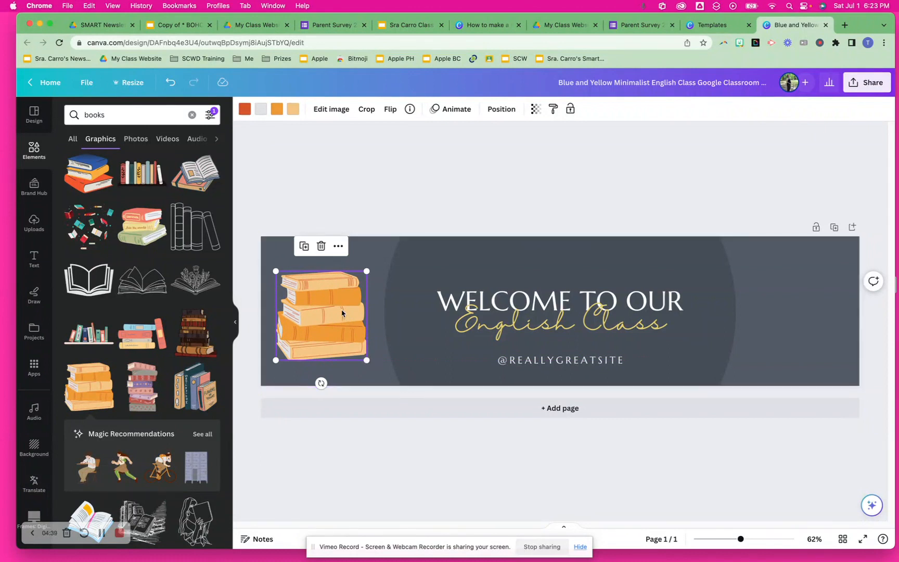
- Recolor the book stack's dark orange lines to light gray #EBECF0, sampled from the workspace background around the header
left_click(243, 109)
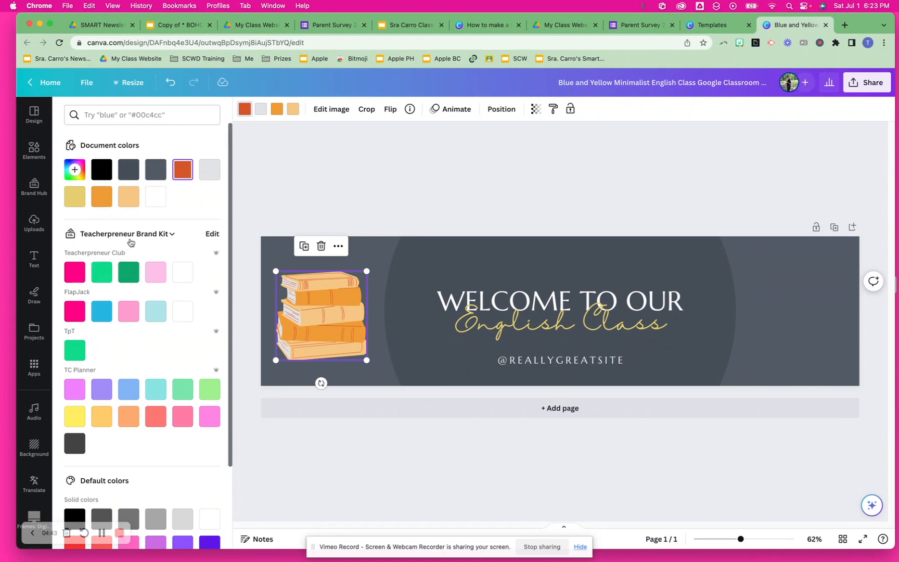
scroll(134, 312, "down", 3)
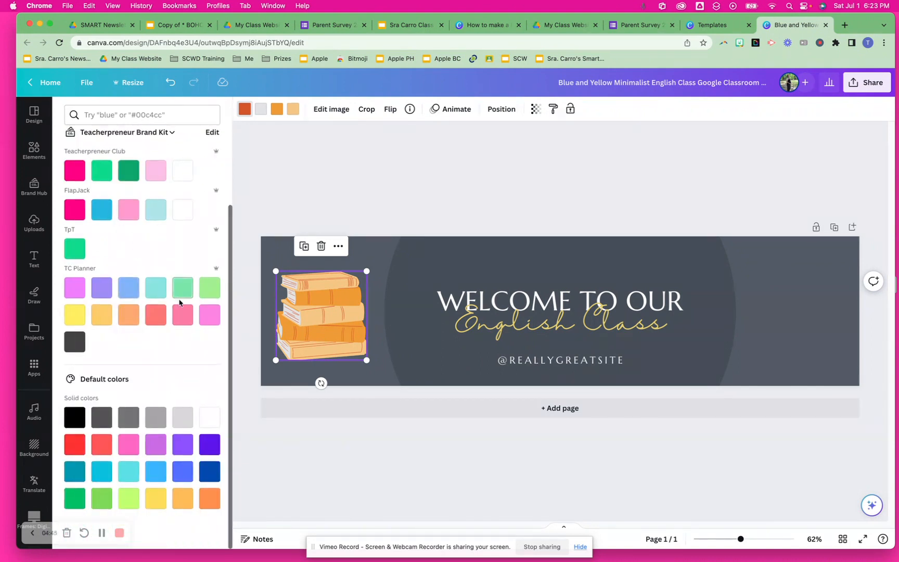
scroll(180, 302, "up", 3)
left_click(75, 170)
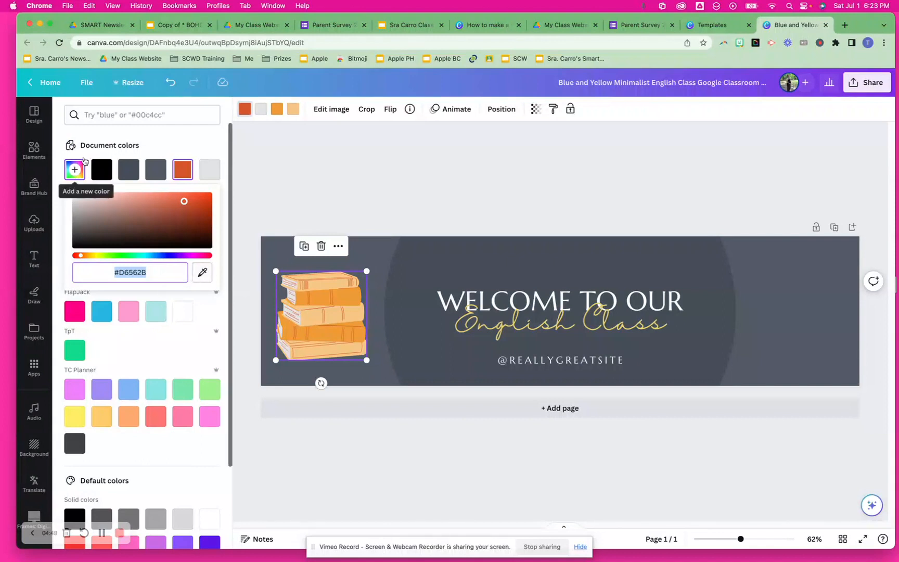
left_click(201, 275)
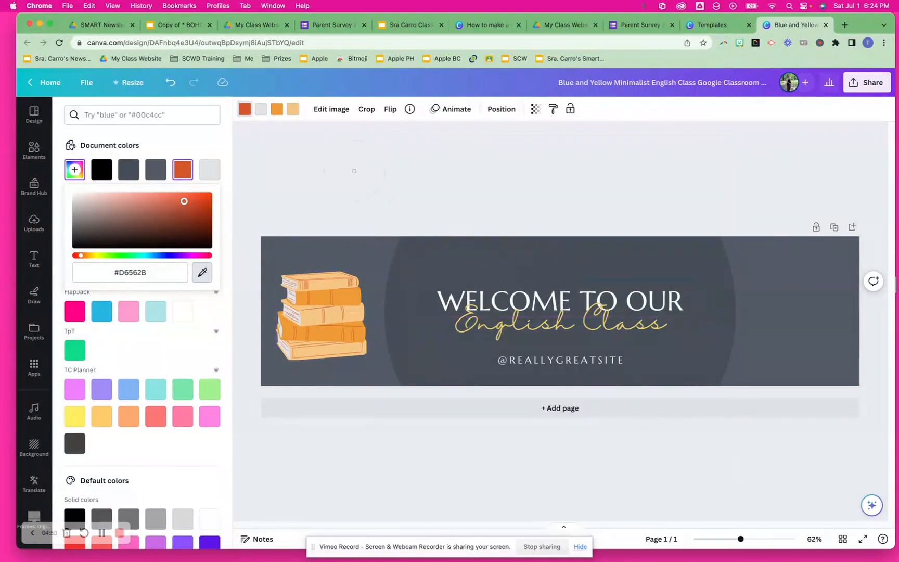
left_click(336, 177)
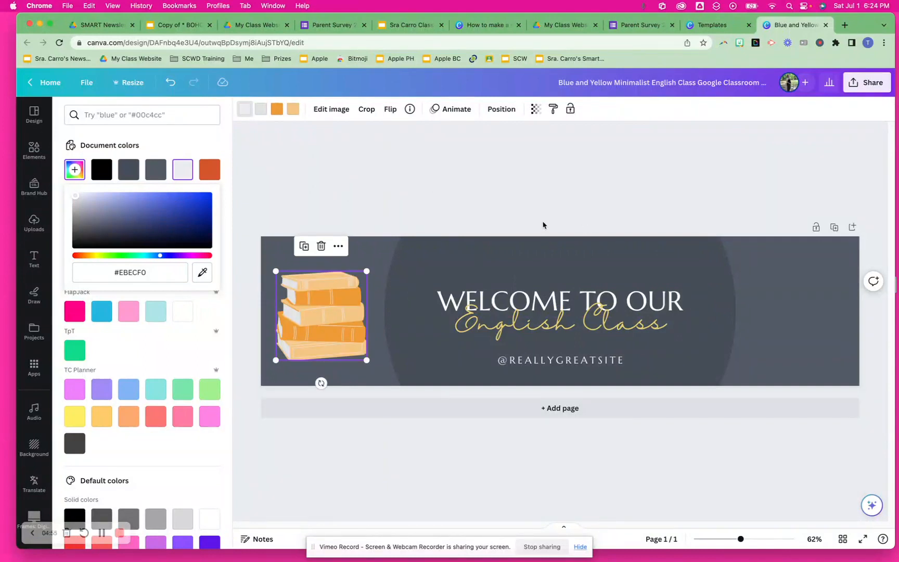
left_click(348, 187)
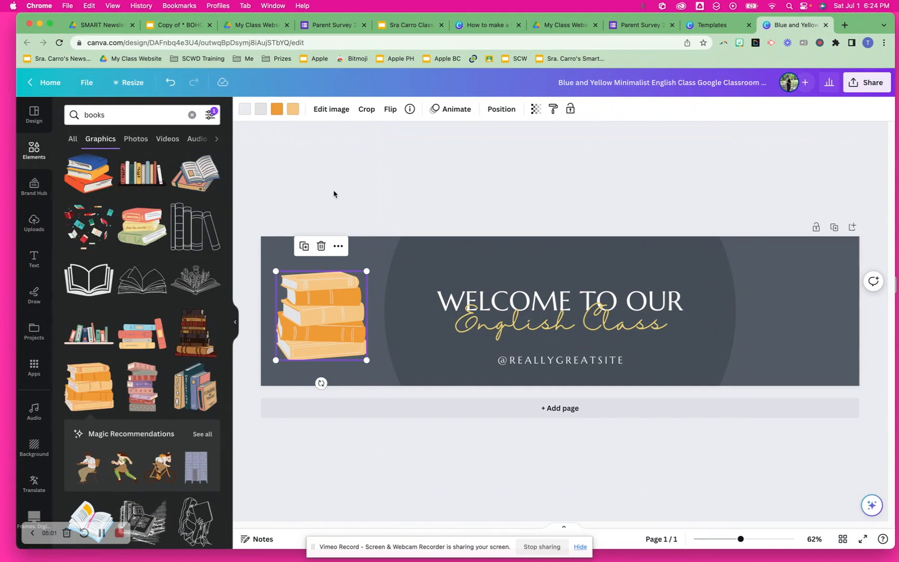
- Browse the design styles and open the full collection of color palettes
left_click(34, 115)
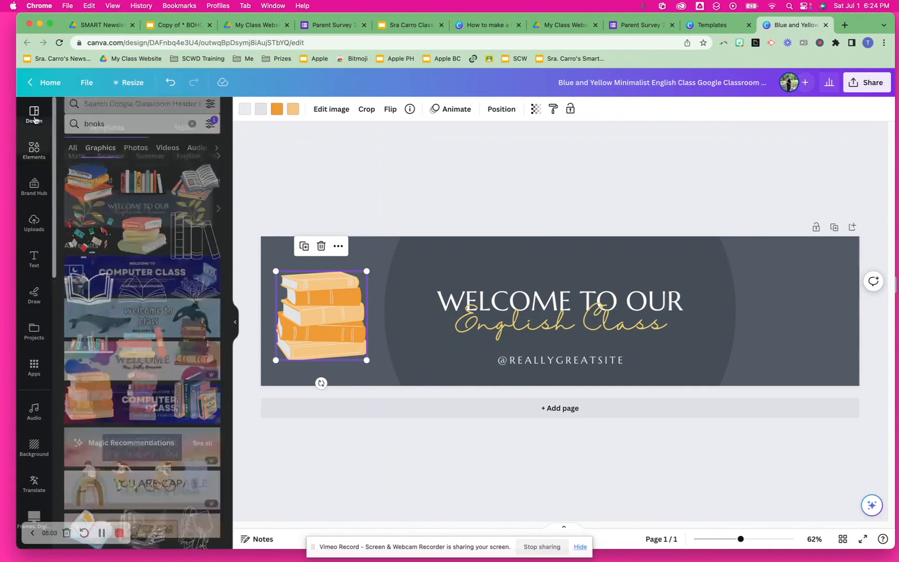
left_click(183, 138)
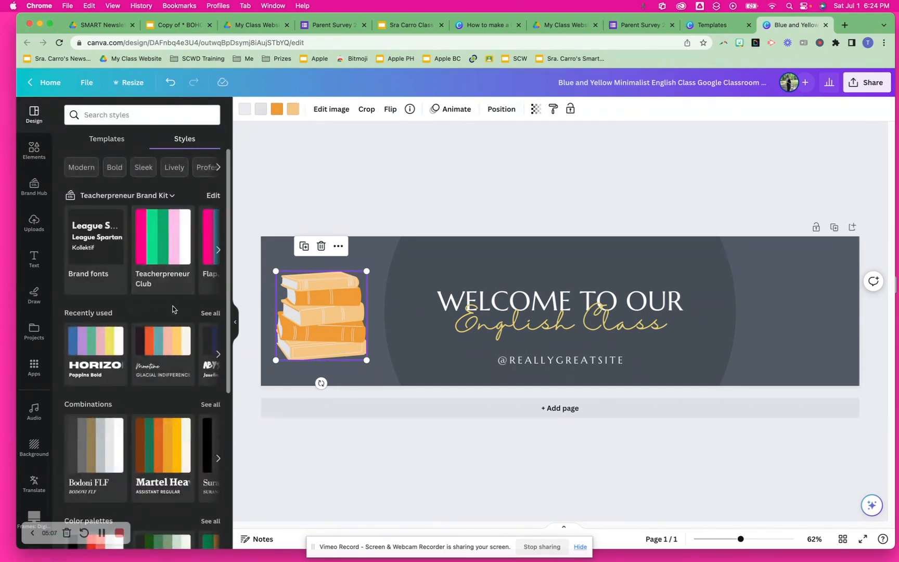
scroll(130, 319, "down", 2)
scroll(130, 318, "down", 3)
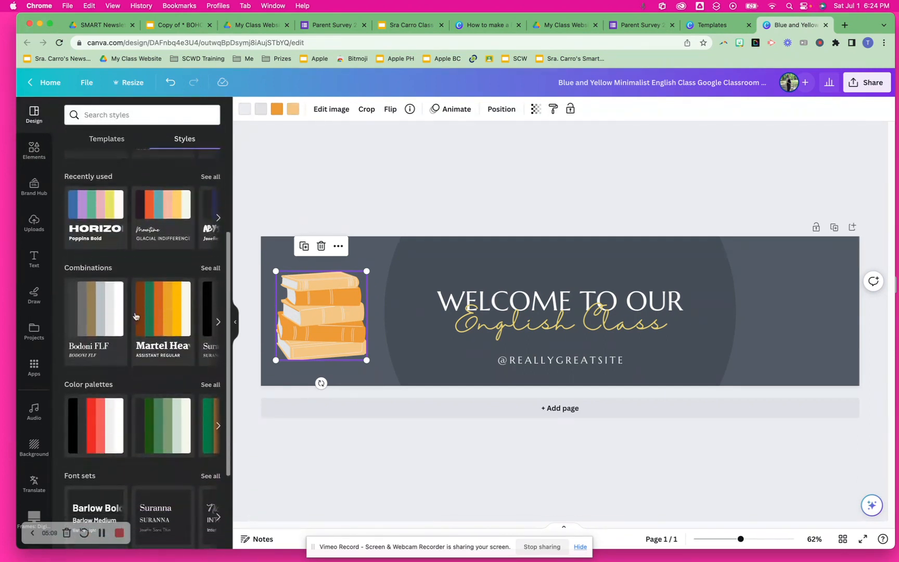
scroll(137, 294, "down", 2)
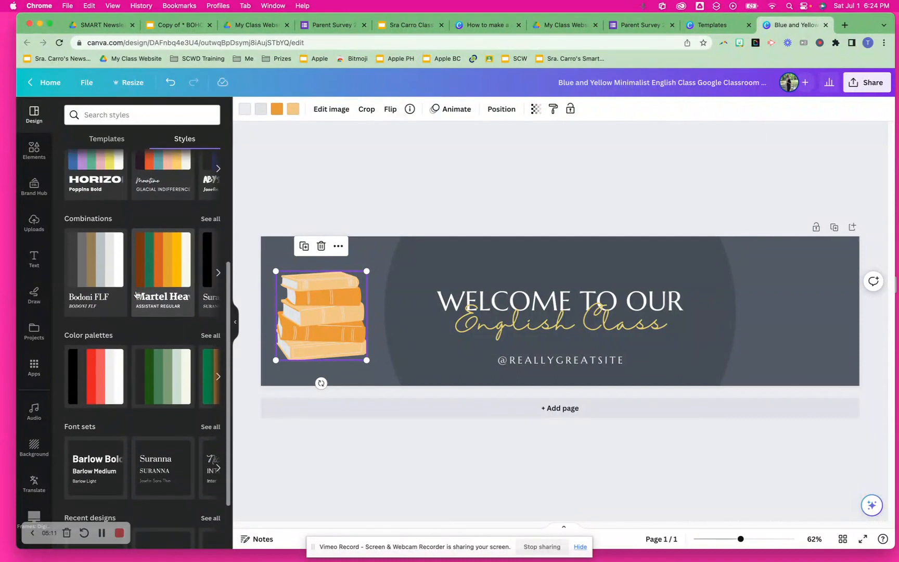
scroll(136, 294, "down", 3)
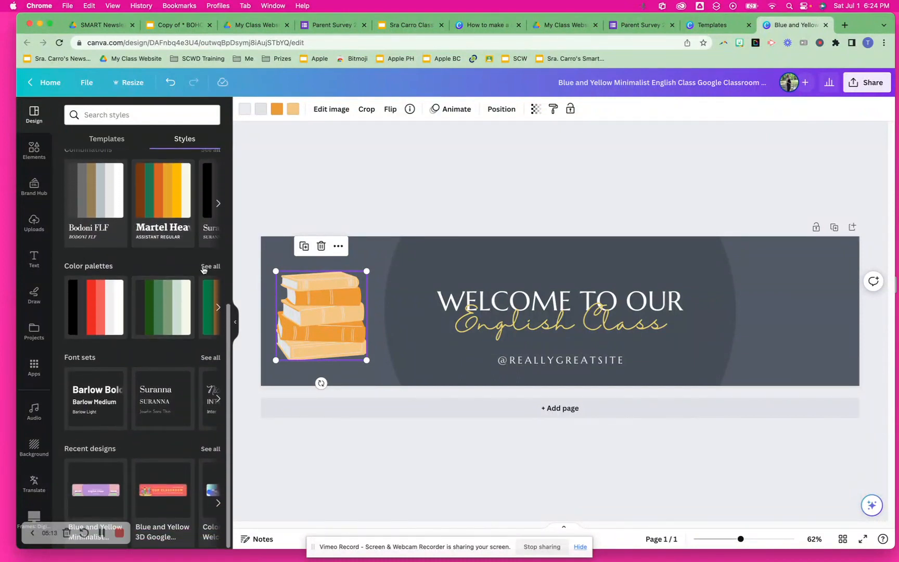
left_click(205, 267)
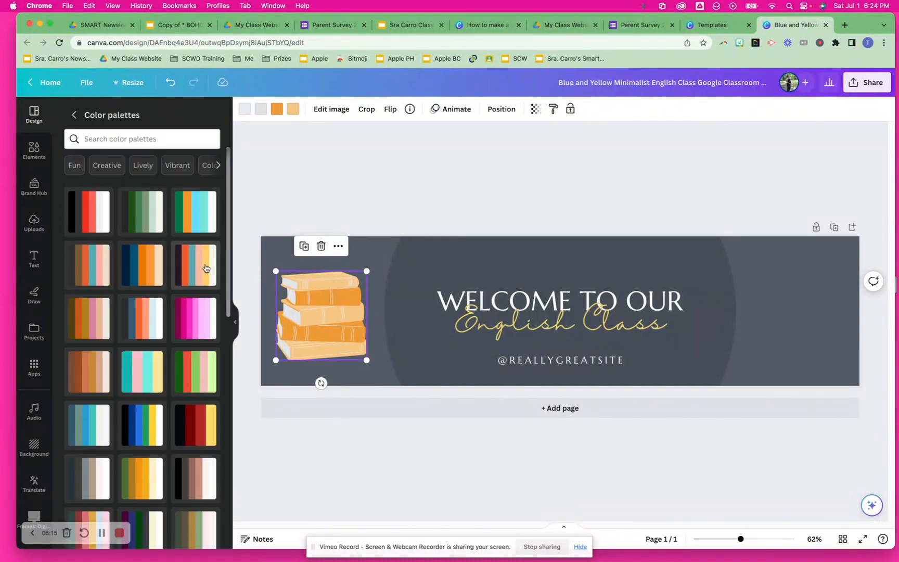
- Apply the magenta and pink color palette to the header and shuffle its colors until the background is light pink
left_click(148, 314)
left_click(191, 320)
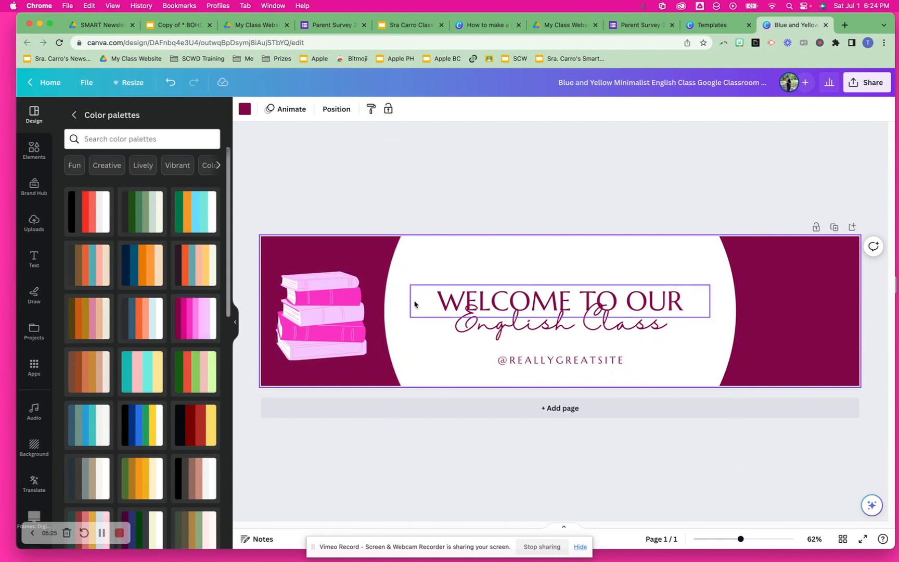
left_click(194, 320)
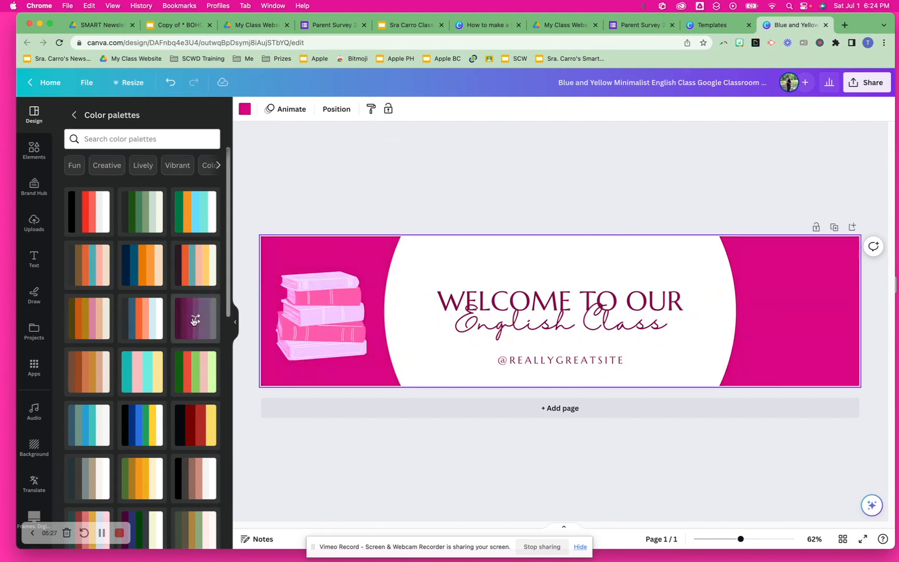
left_click(194, 319)
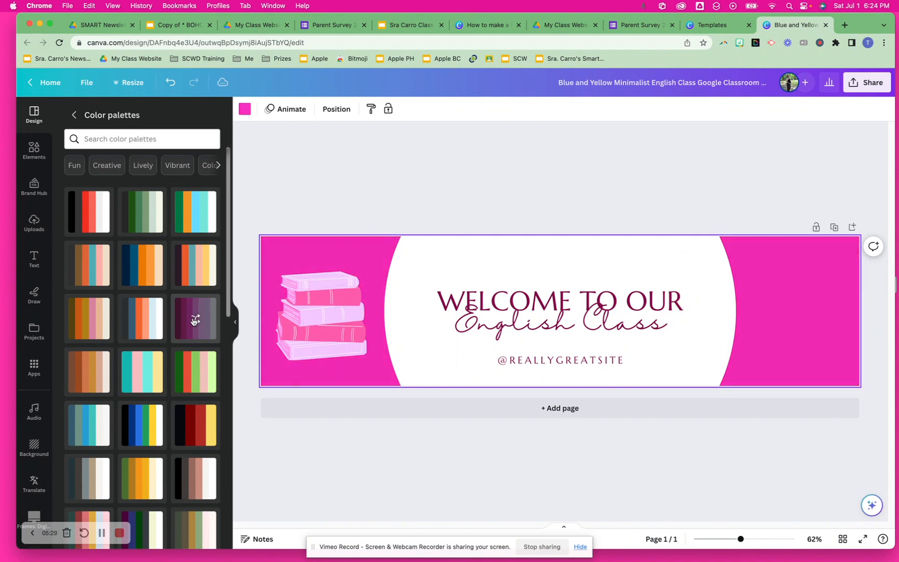
left_click(194, 320)
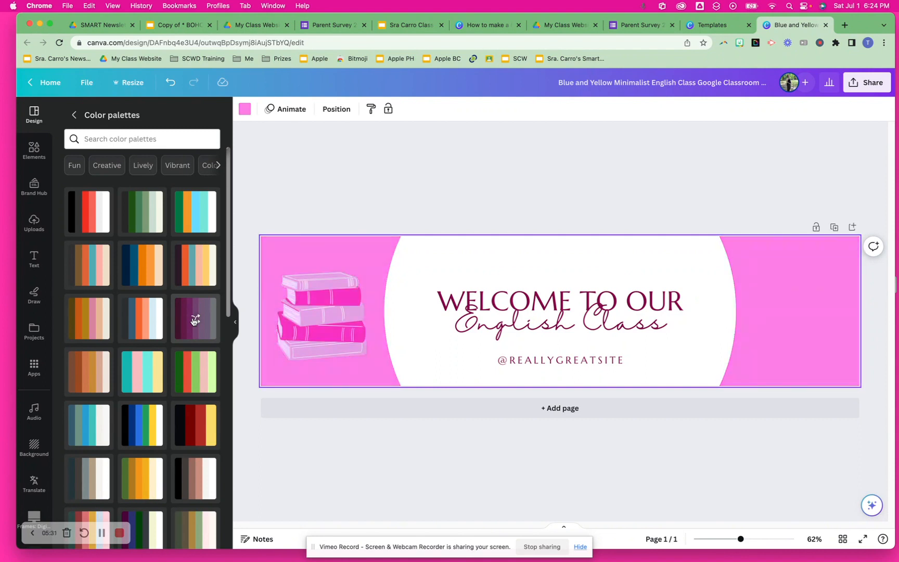
- Apply the teal, pink, aqua and yellow color palette to the header and recolor the book stack's aqua parts dark gray
left_click(137, 389)
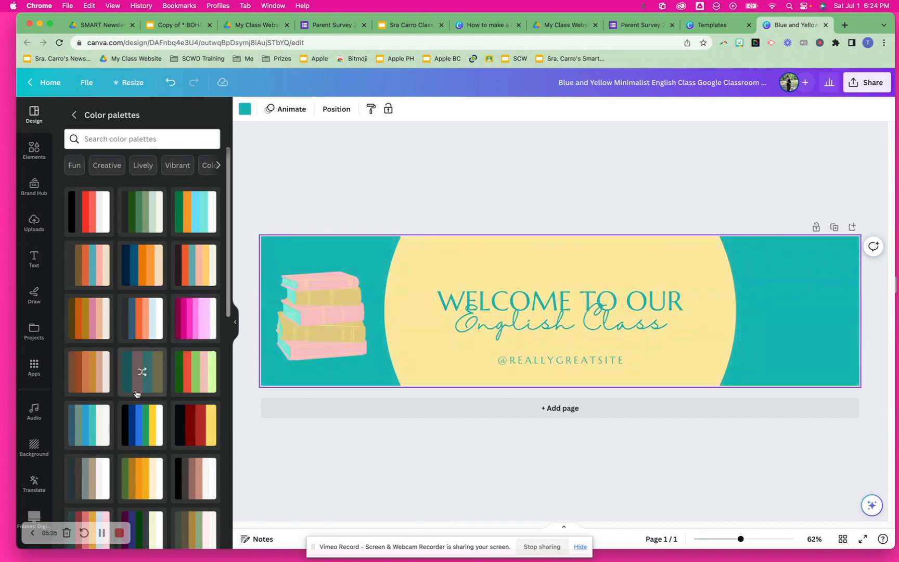
left_click(310, 306)
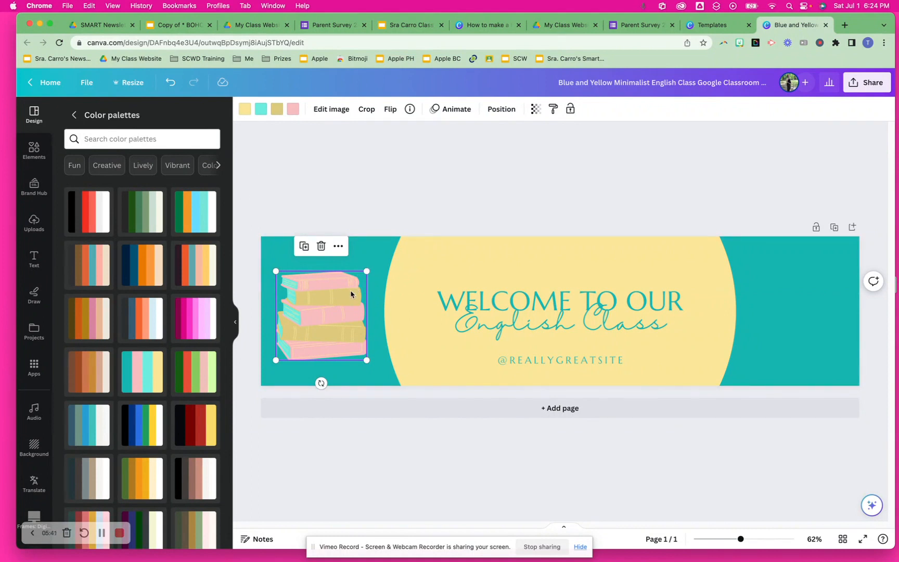
left_click(260, 108)
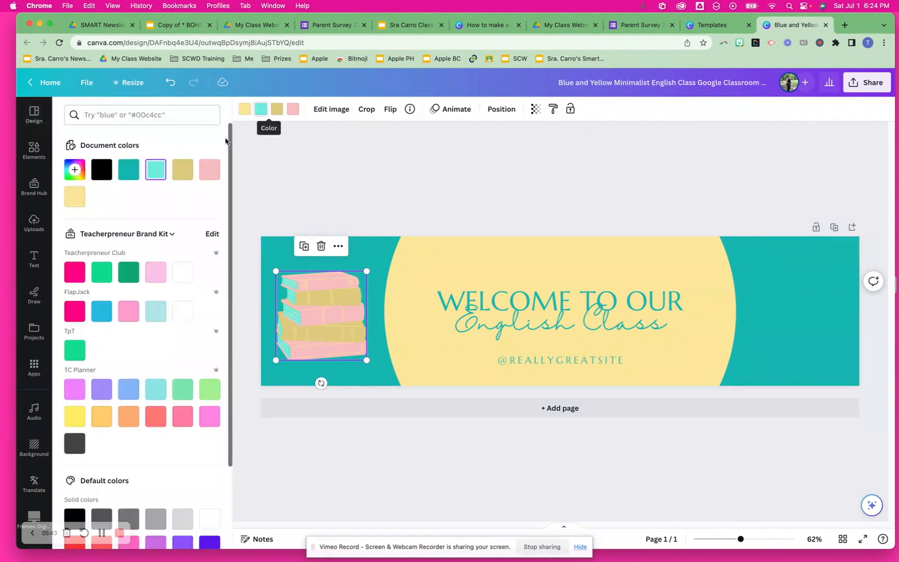
left_click(108, 168)
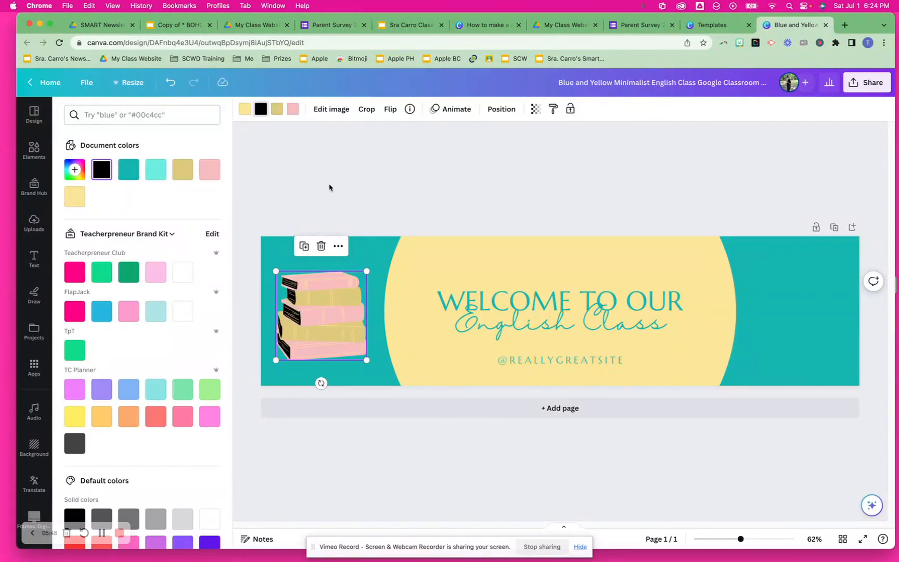
left_click(127, 171)
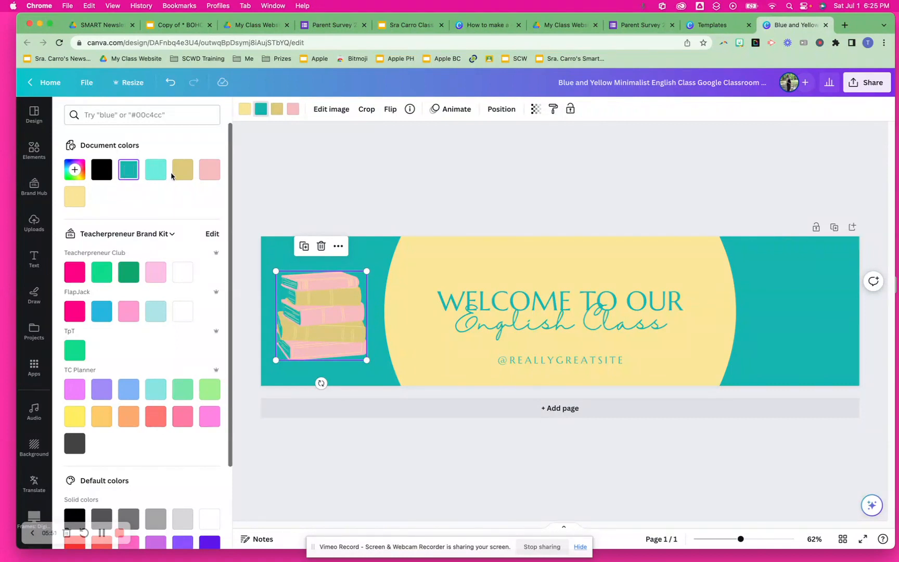
scroll(115, 467, "down", 3)
left_click(102, 444)
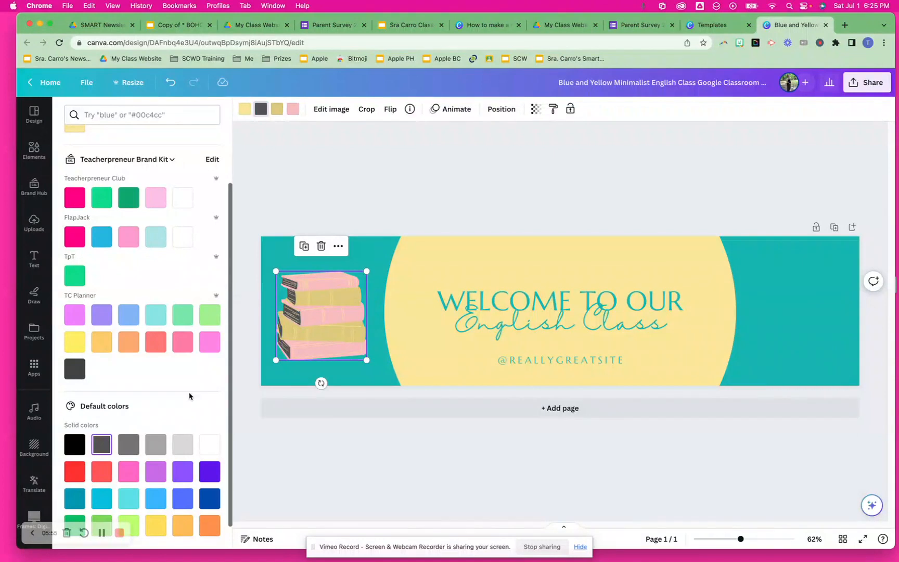
left_click(389, 205)
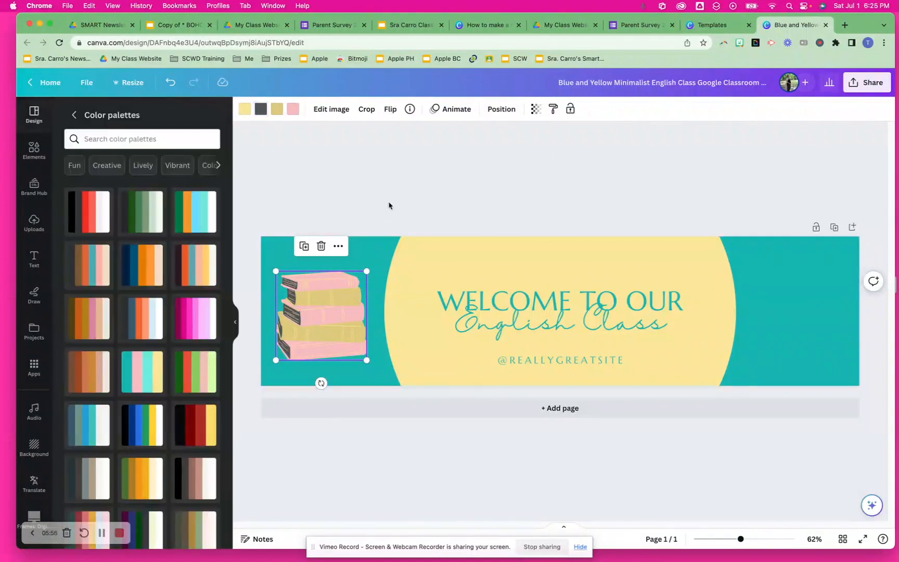
- Duplicate the book stack, place the copy in the empty teal area right of the header text, and flip it horizontally
right_click(322, 313)
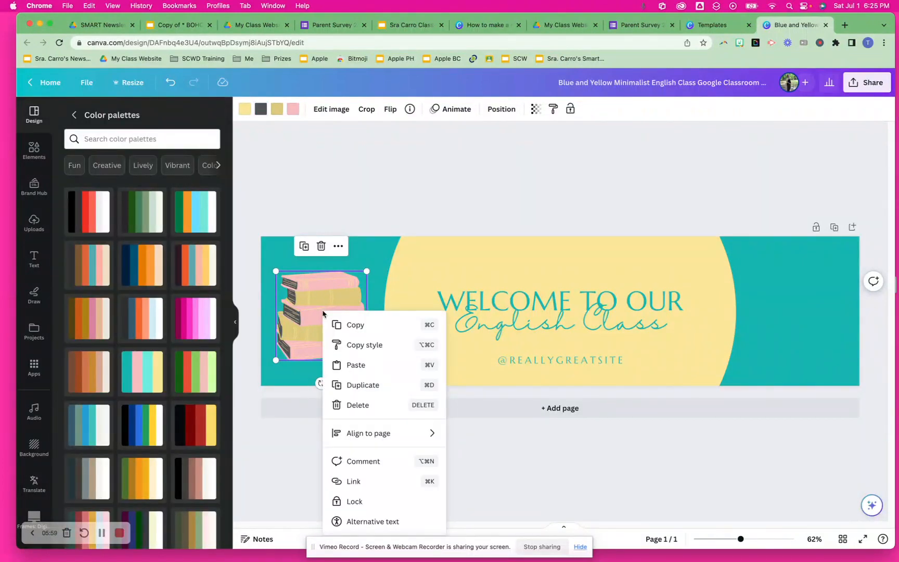
left_click(364, 384)
left_click_drag(341, 341, 808, 321)
left_click(385, 112)
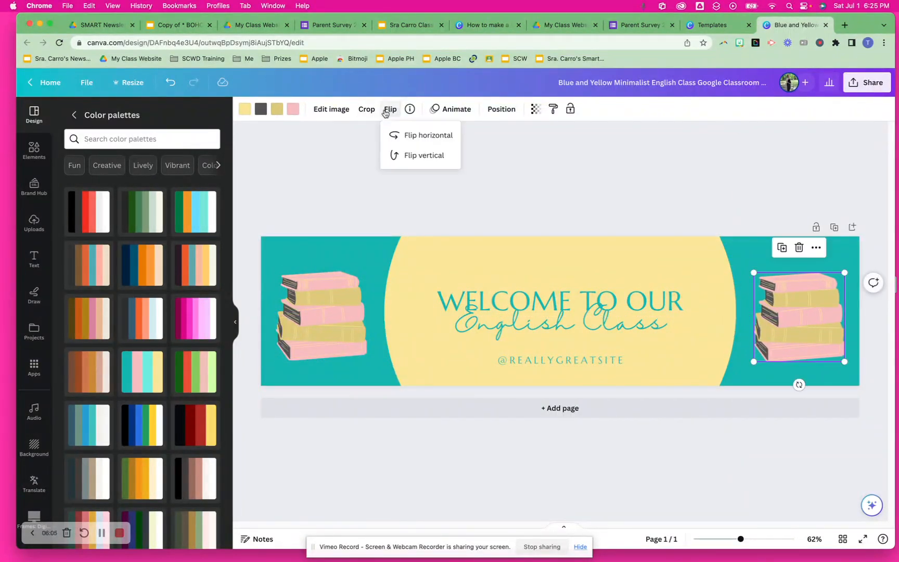
left_click(396, 135)
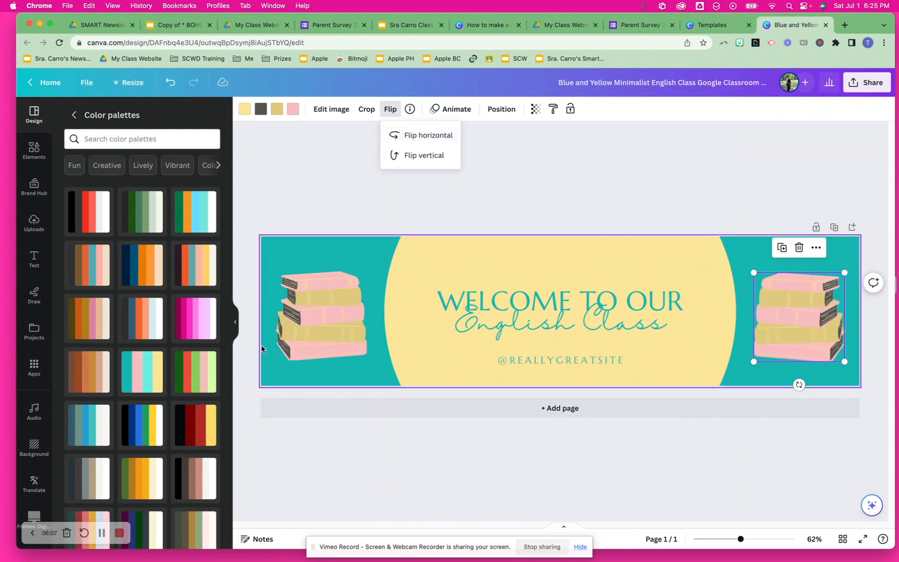
left_click(735, 197)
left_click(736, 197)
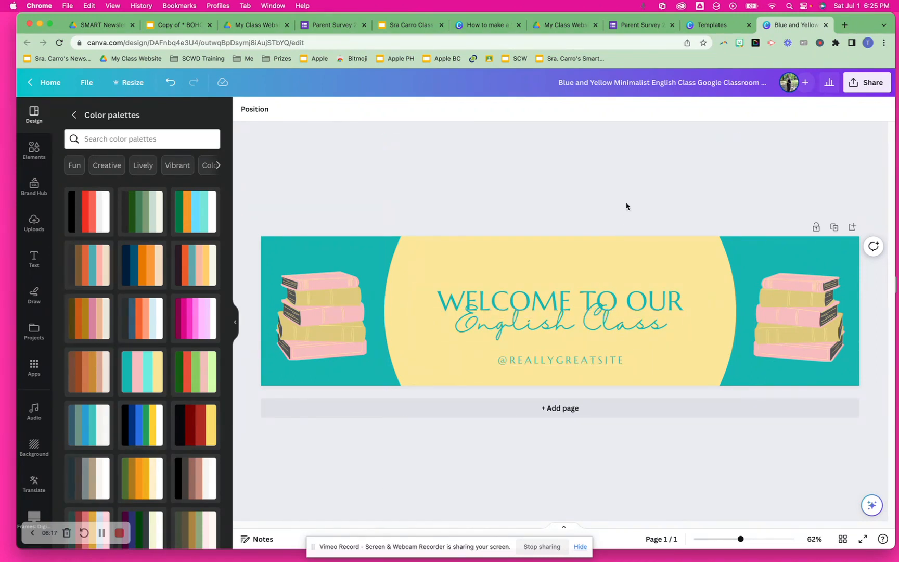
- Download the finished header design as a PNG
left_click(874, 89)
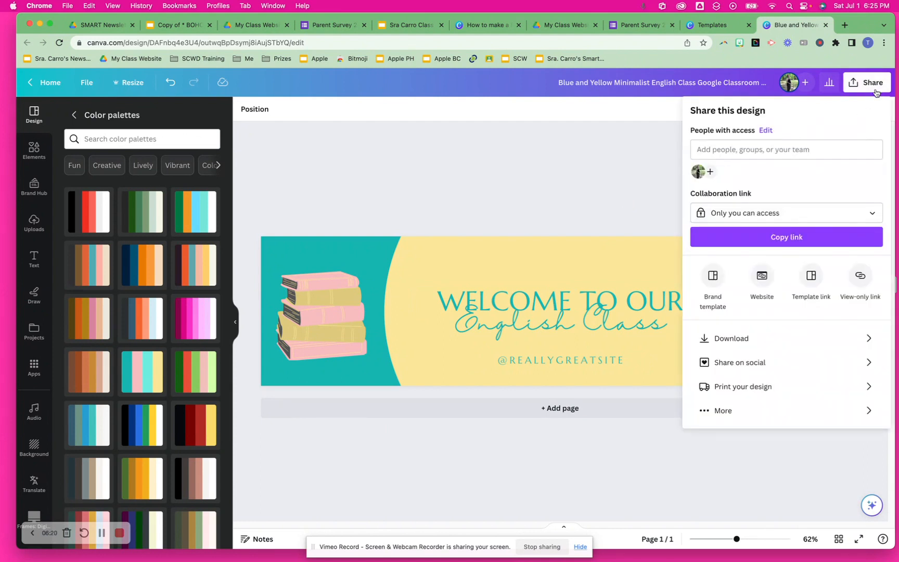
left_click(749, 338)
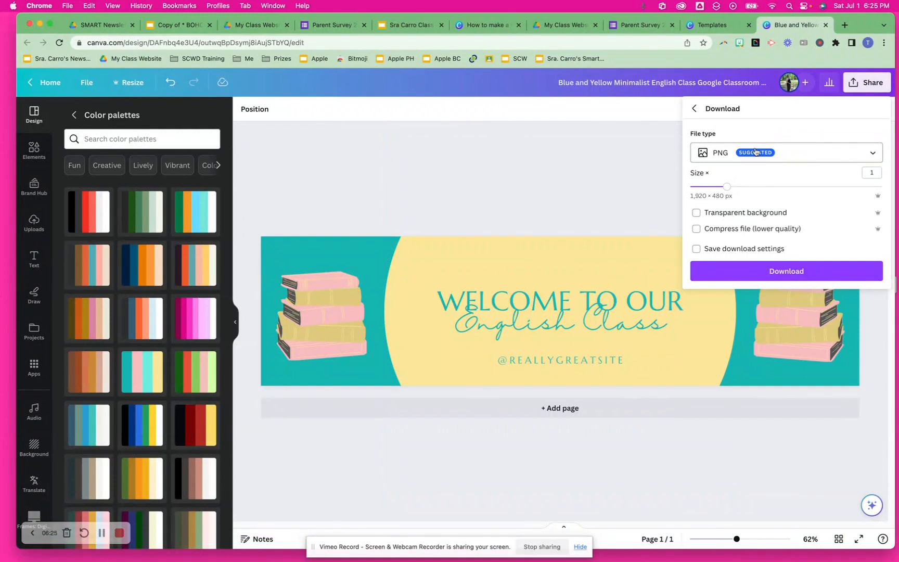
left_click(785, 271)
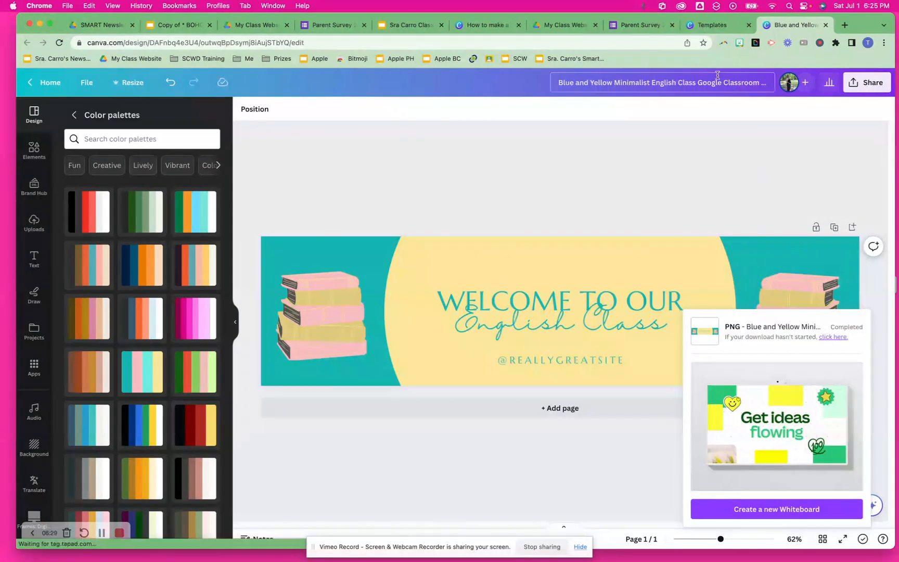
- Switch to the Parent Survey 2023 form, upload the downloaded PNG as its header image, and set the theme color to teal #14b5b0
left_click(657, 26)
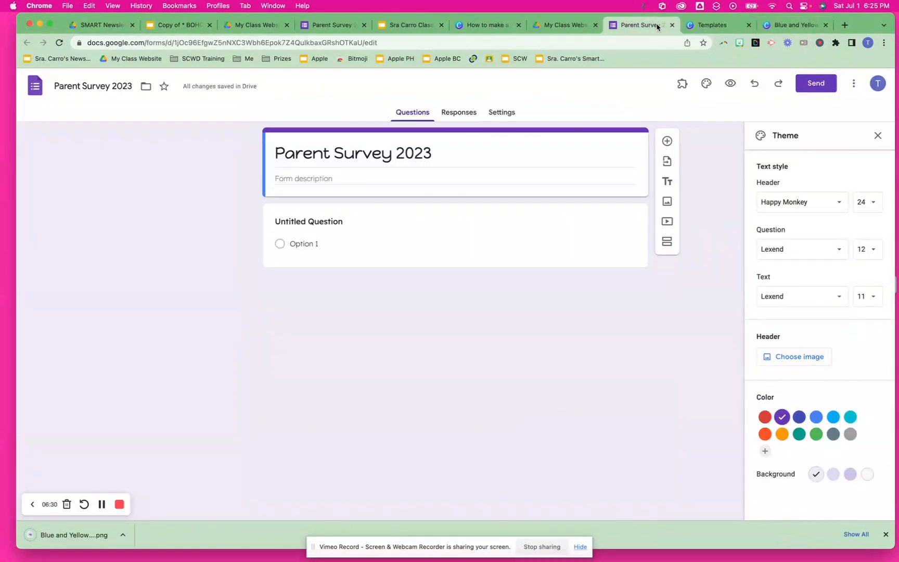
left_click(810, 361)
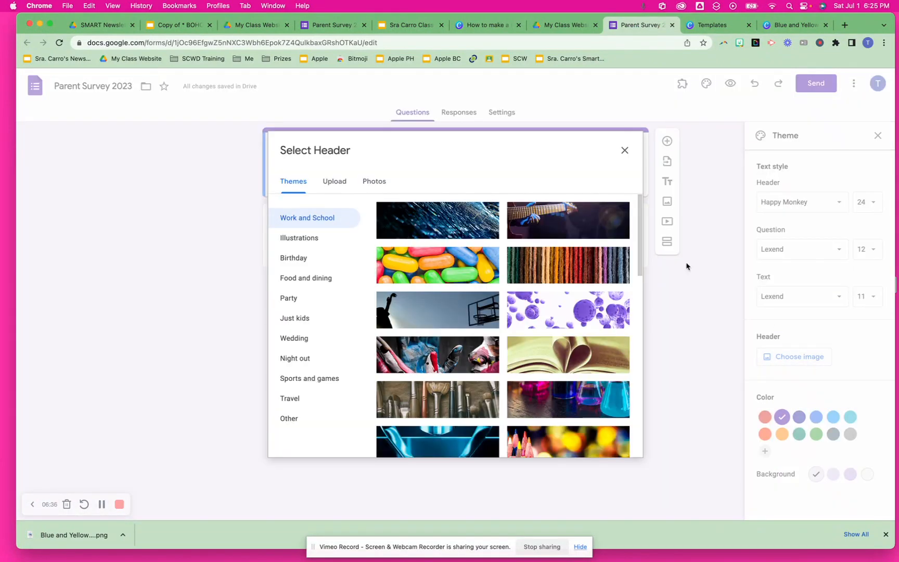
left_click(329, 188)
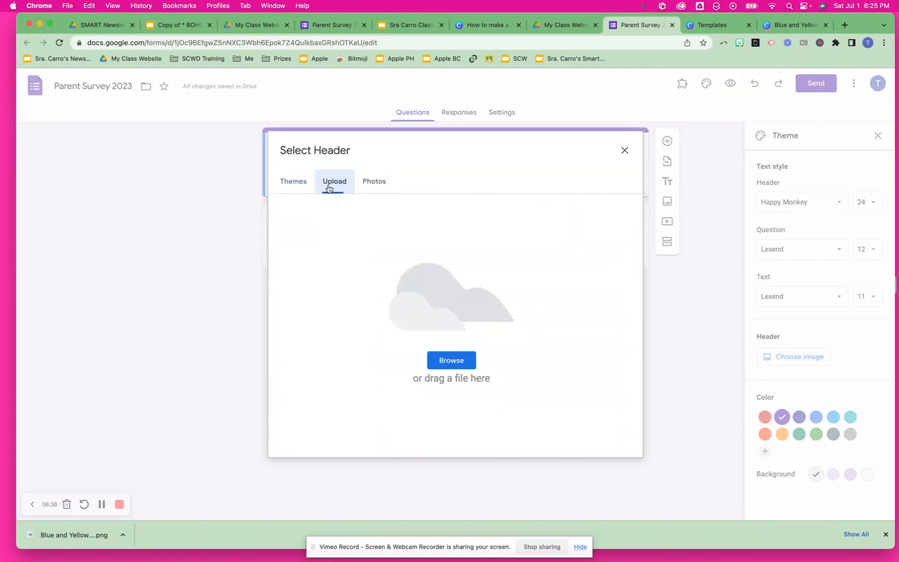
left_click_drag(83, 536, 426, 299)
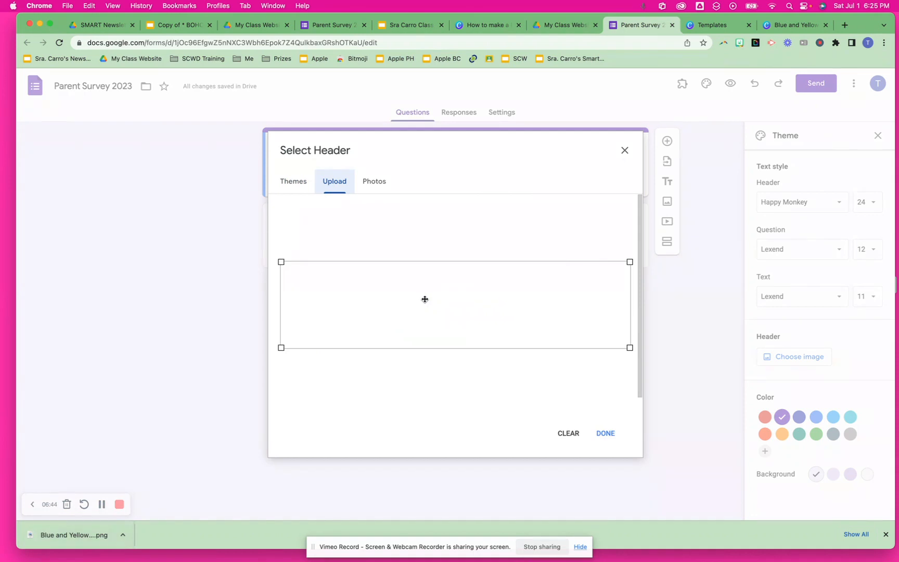
left_click(605, 433)
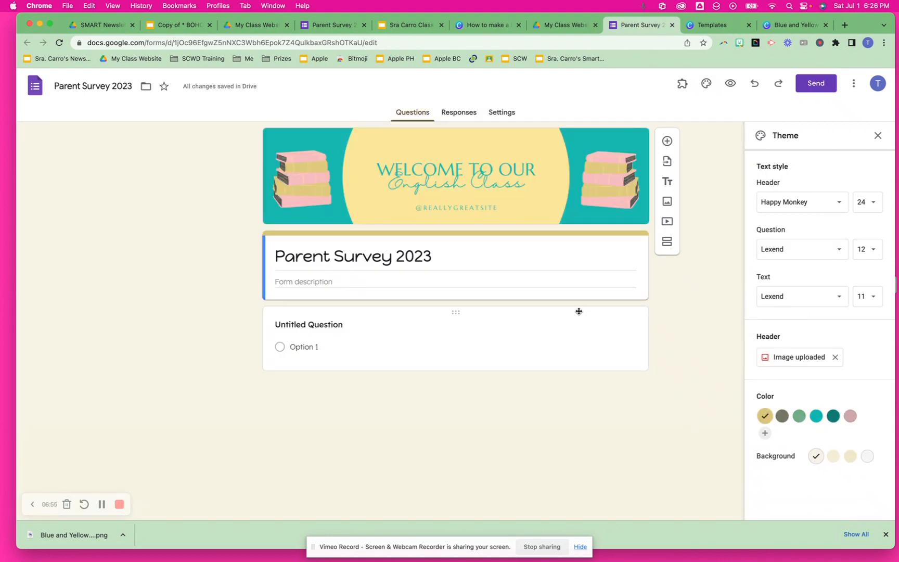
left_click(816, 417)
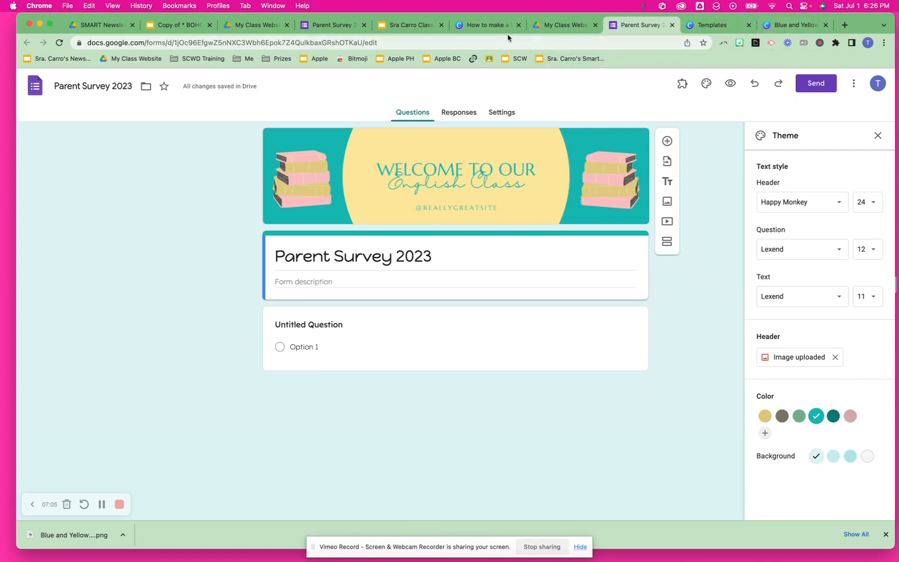
- Switch to the Canva instruction slides, view the slide after the header design one, and return to the Parent Survey 2023 form
left_click(489, 25)
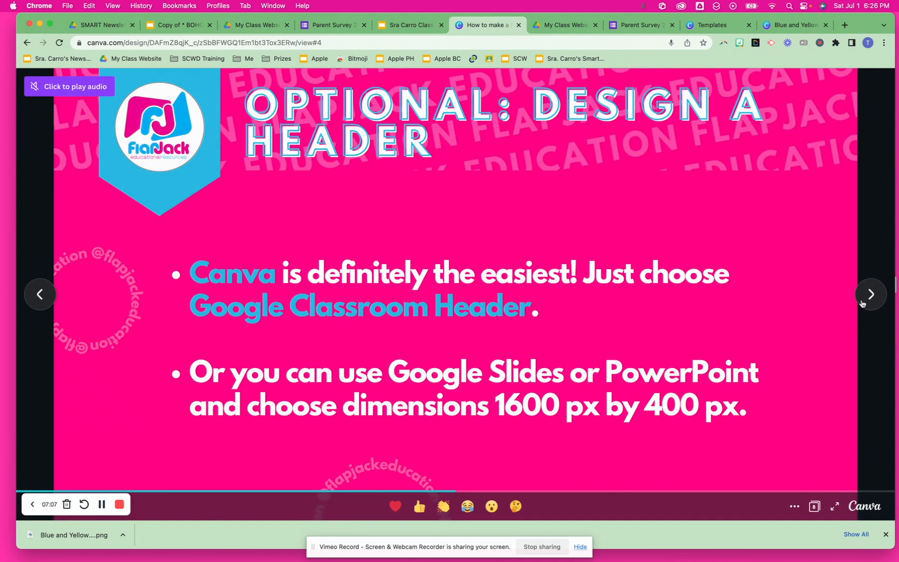
left_click(869, 295)
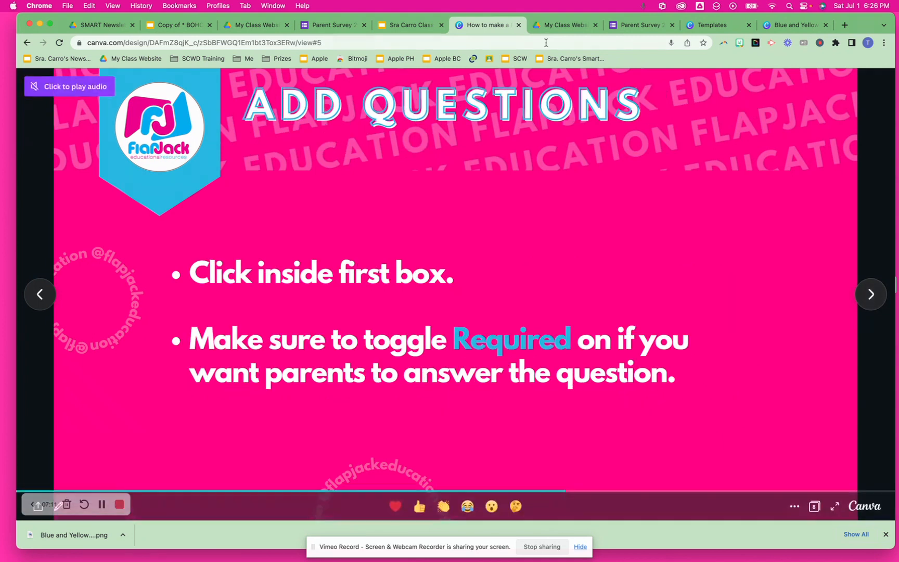
left_click(633, 27)
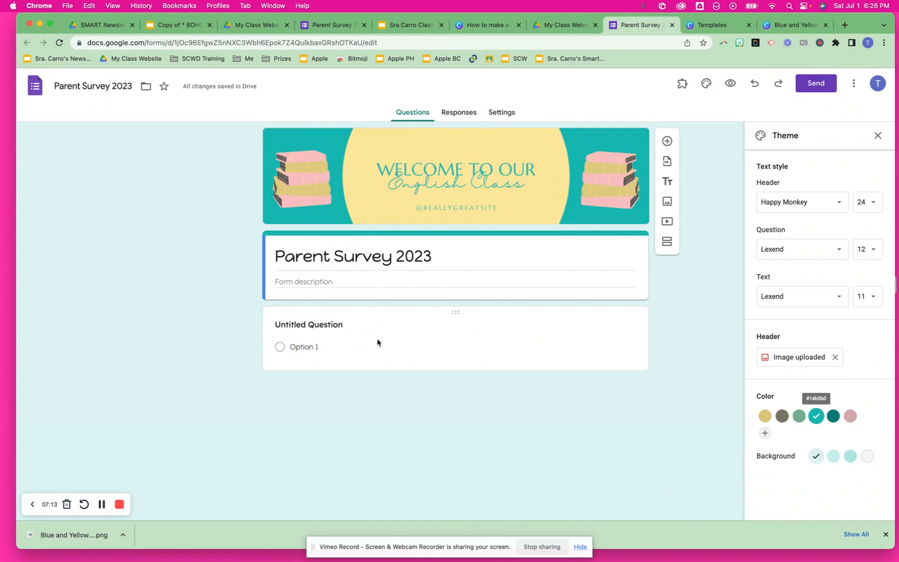
- Examine the answer types available for the untitled question and the video insertion dialog, leaving both unchanged
left_click(396, 335)
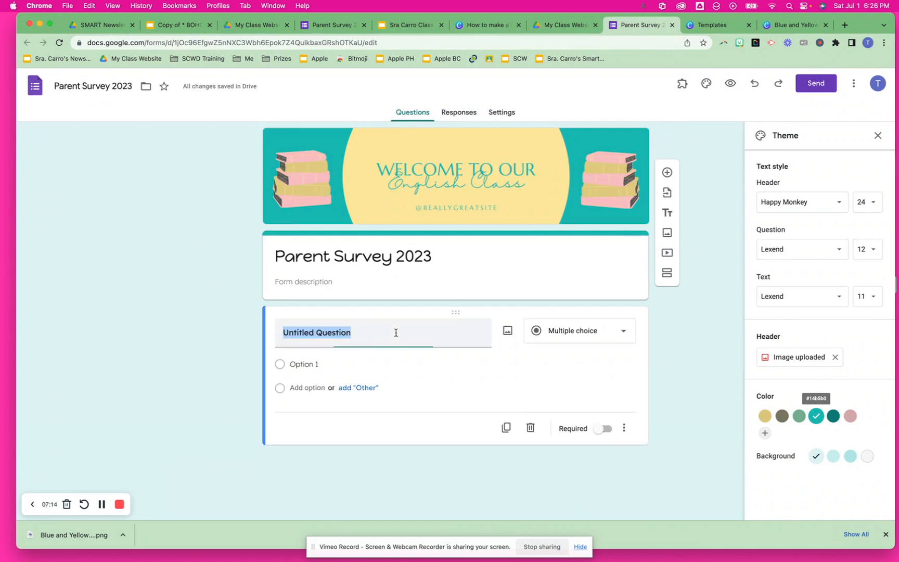
left_click(591, 333)
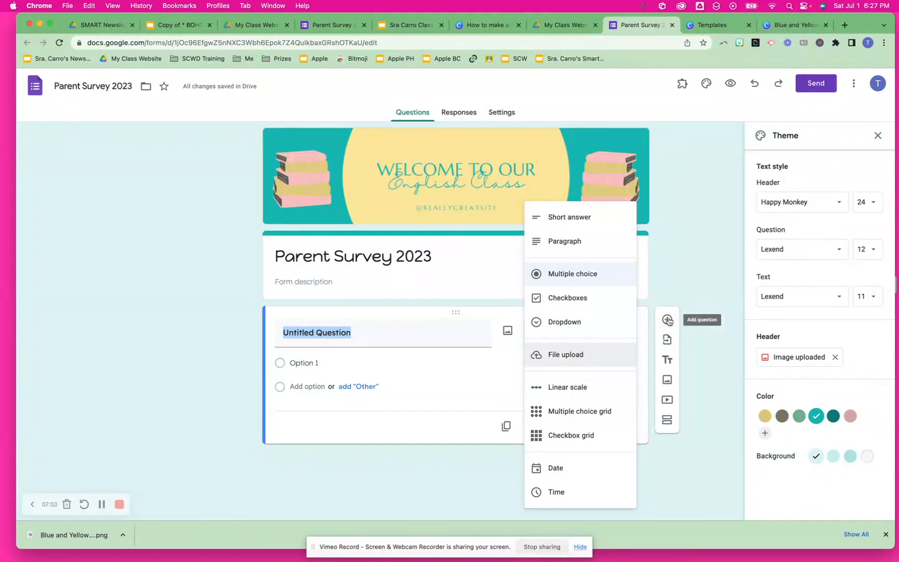
left_click(707, 359)
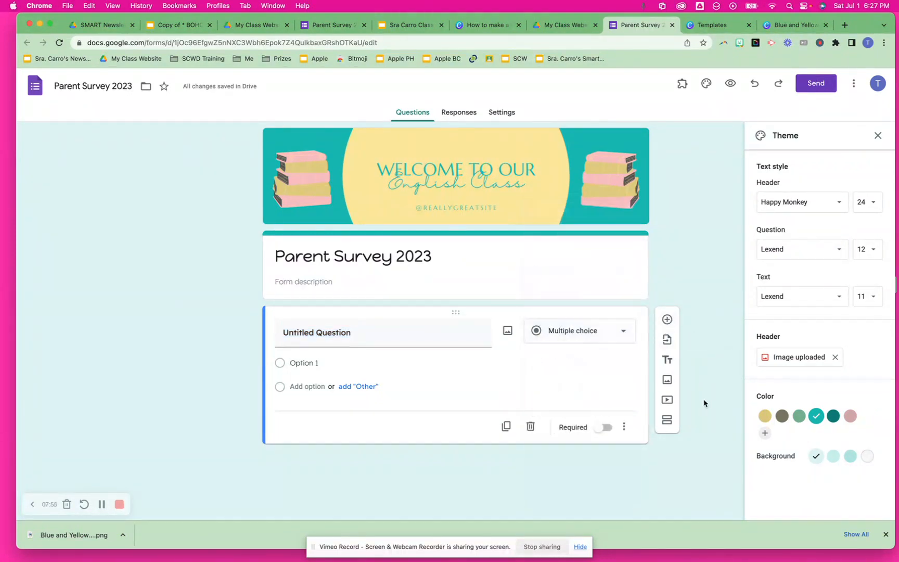
left_click(668, 400)
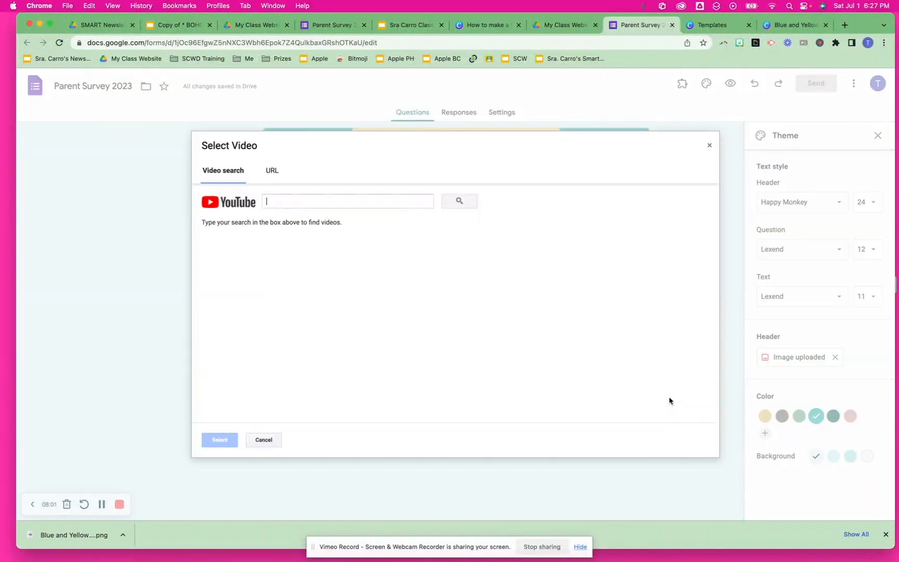
left_click(708, 146)
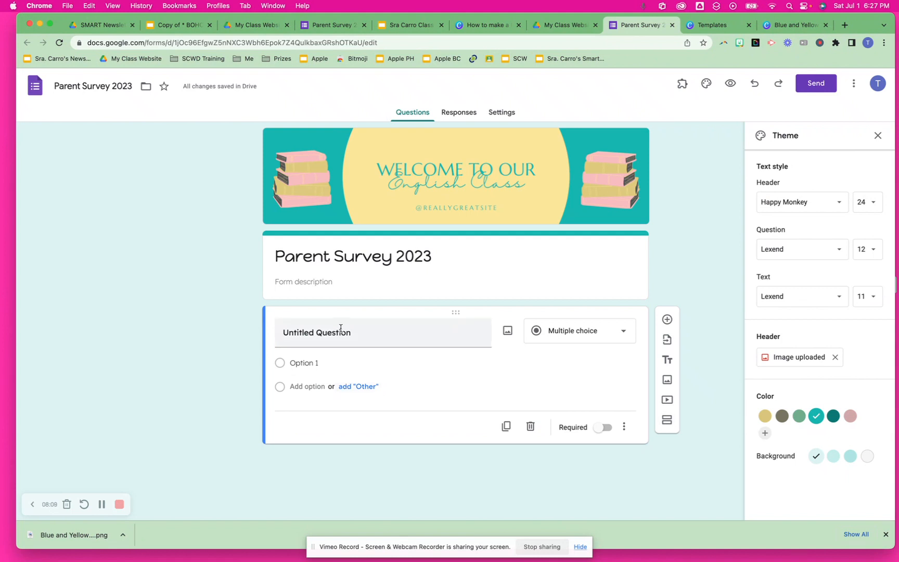
- Duplicate the untitled question and add a new blank question directly below the first one
left_click(506, 428)
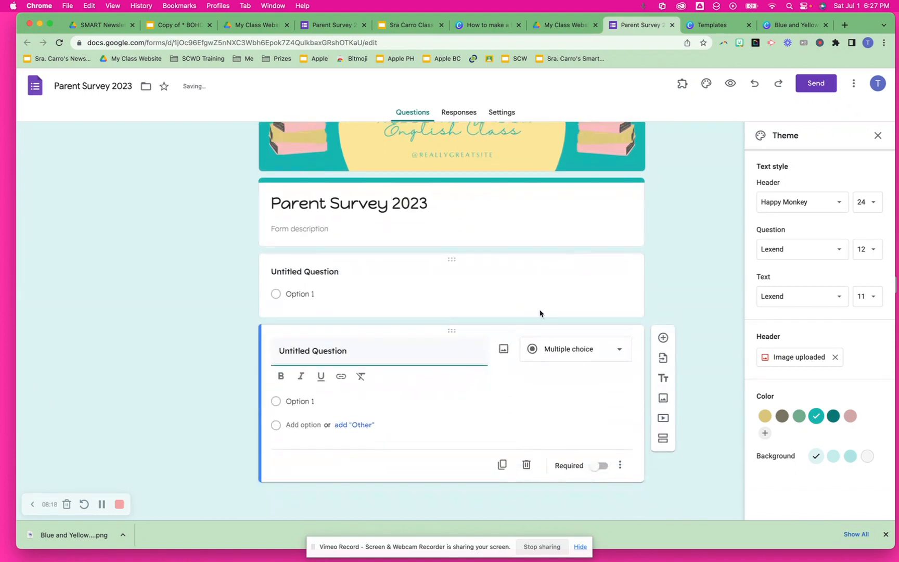
left_click(492, 281)
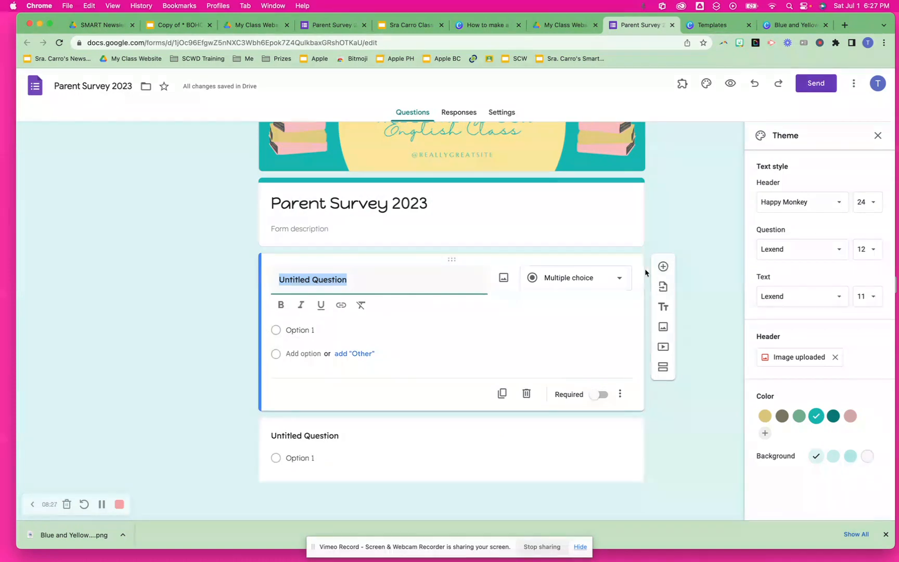
left_click(663, 267)
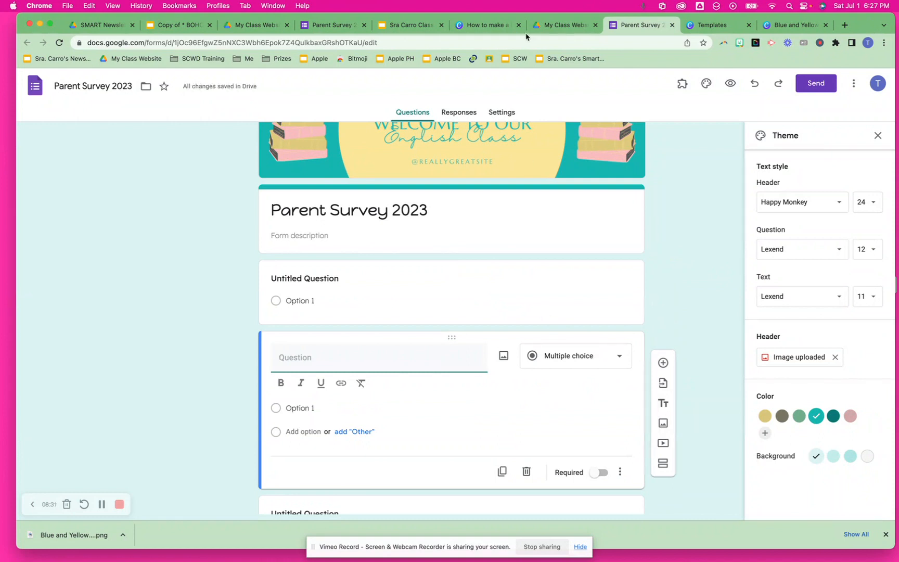
- Check the Add Questions slide in the Canva instructions, return to the form, and make its first untitled question required
left_click(486, 24)
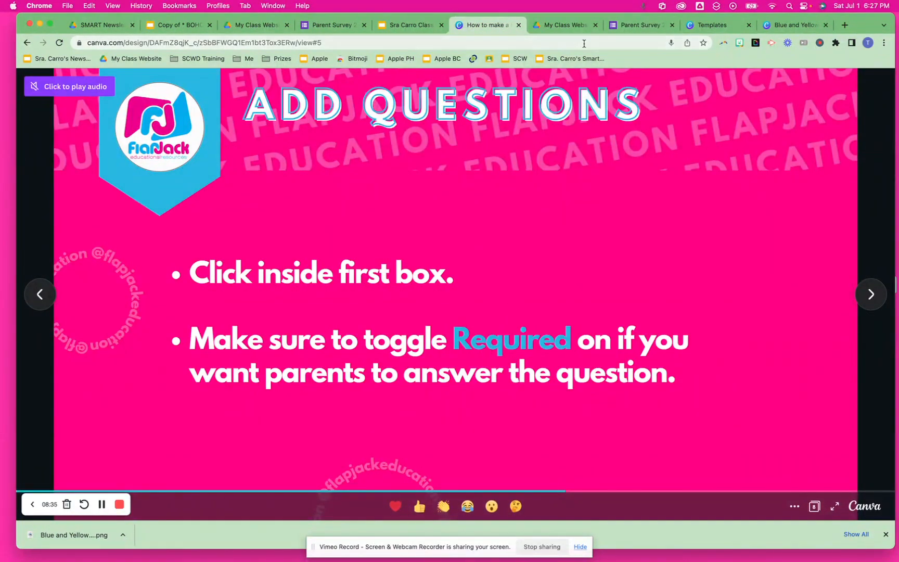
left_click(562, 25)
left_click(640, 25)
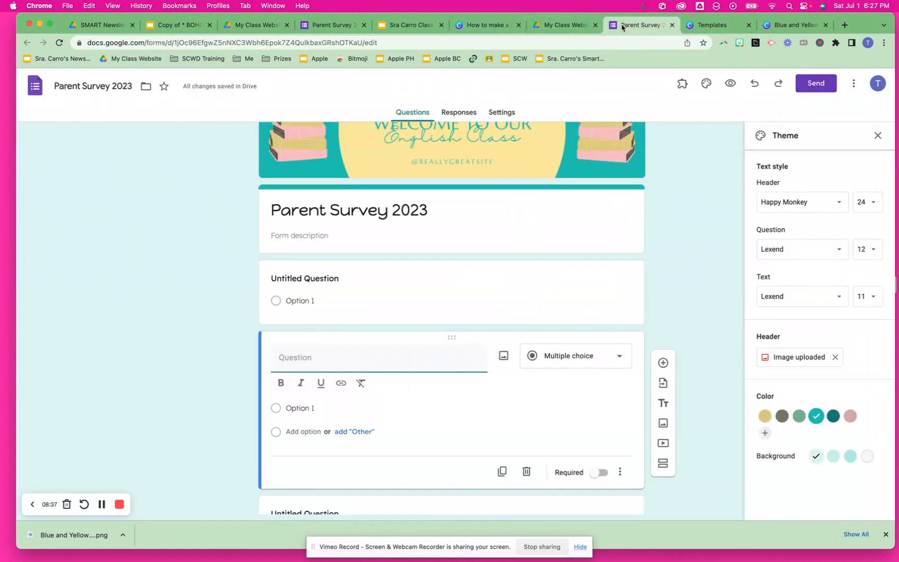
left_click(549, 301)
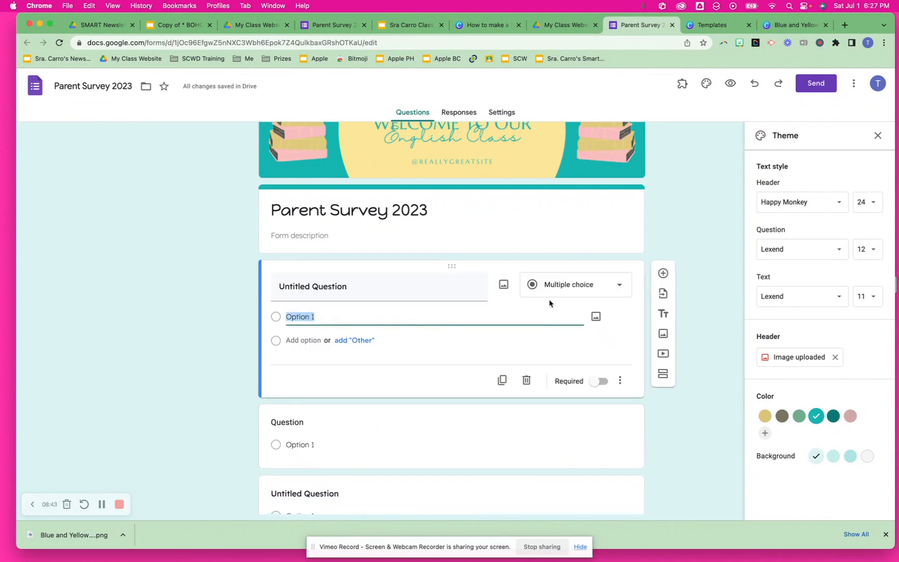
left_click(598, 381)
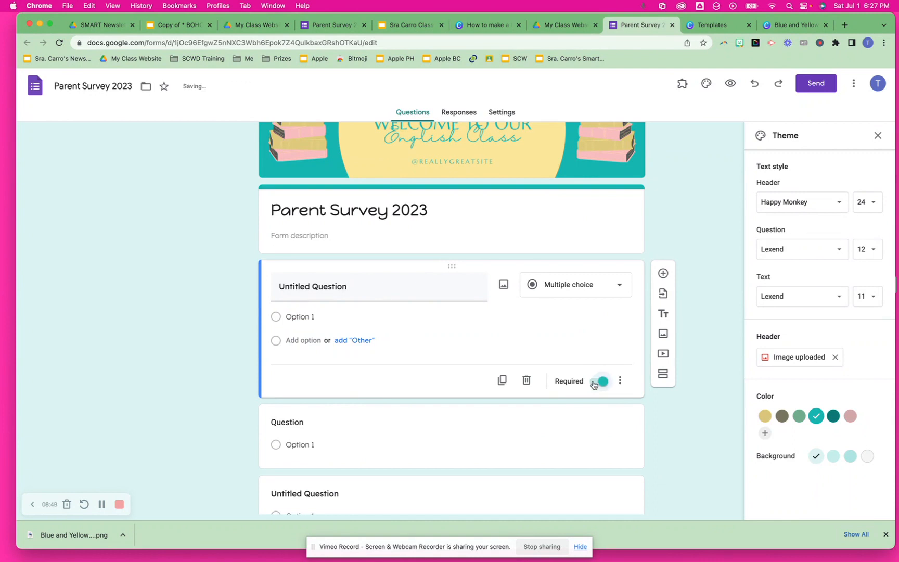
- Check the slide following Add Questions in the Canva instructions for question suggestions, and return to the Parent Survey 2023 form
scroll(593, 385, "down", 2)
scroll(593, 381, "down", 1)
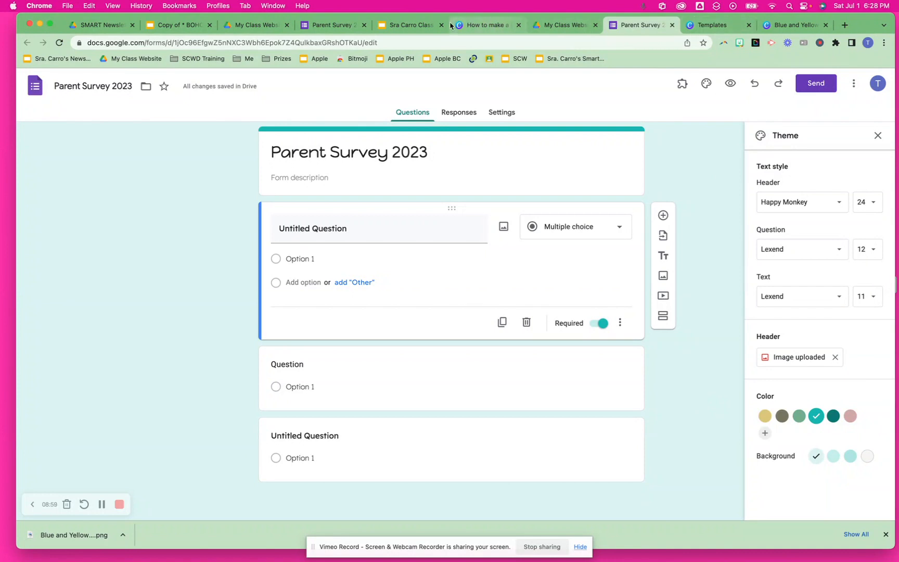
left_click(487, 30)
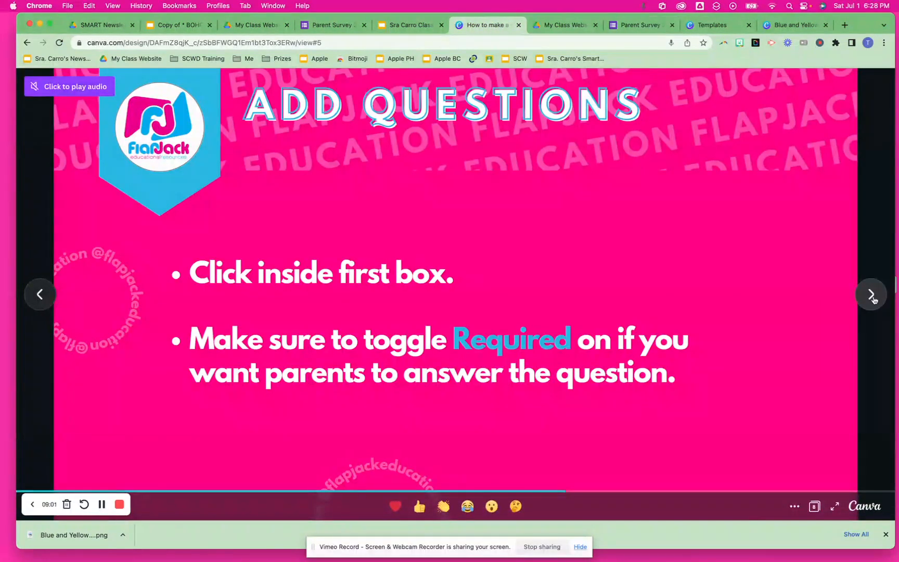
left_click(871, 295)
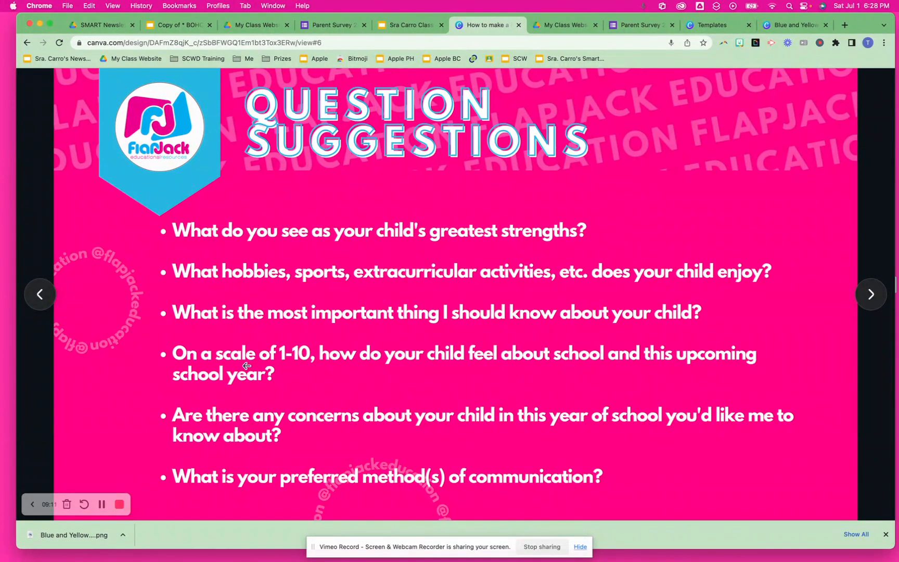
left_click(628, 27)
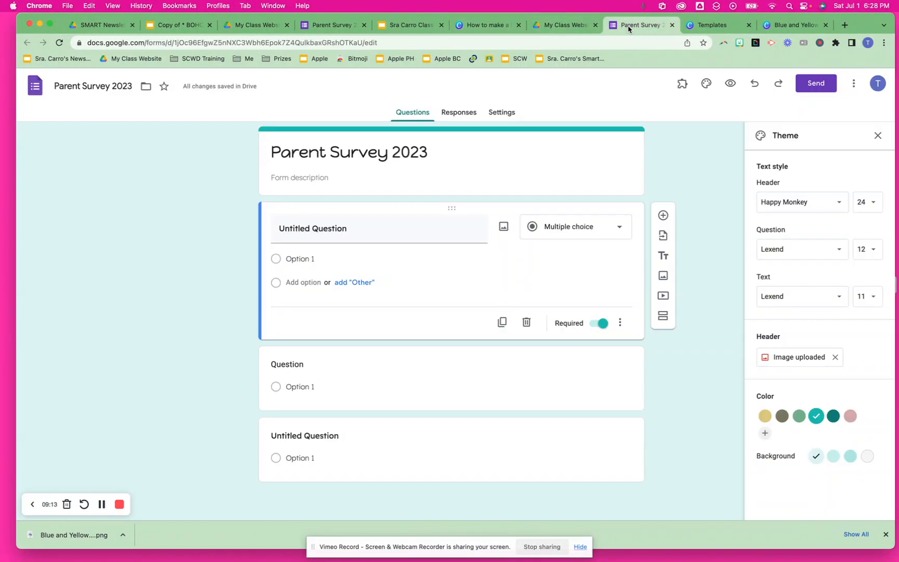
- Change the last untitled question to a linear scale running from 1 to 10
left_click(595, 441)
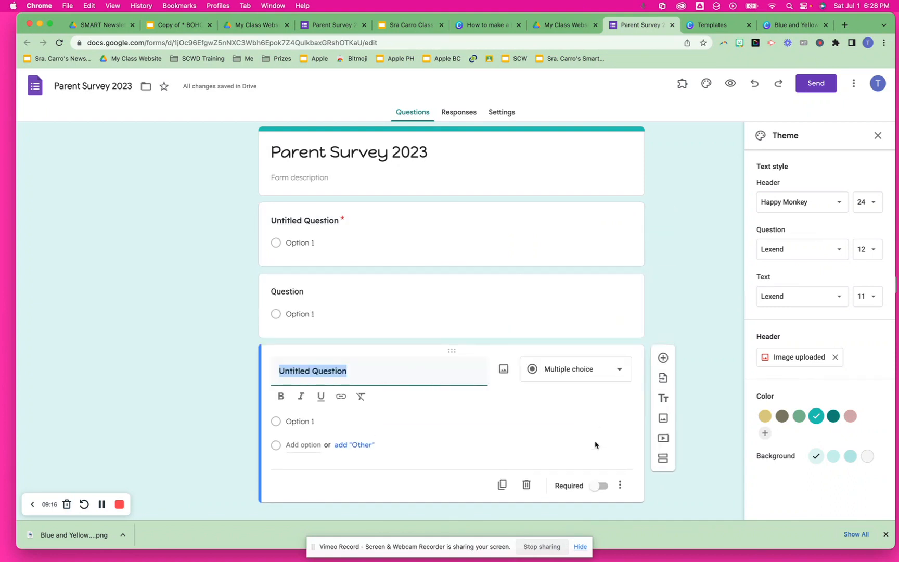
left_click(572, 371)
left_click(571, 388)
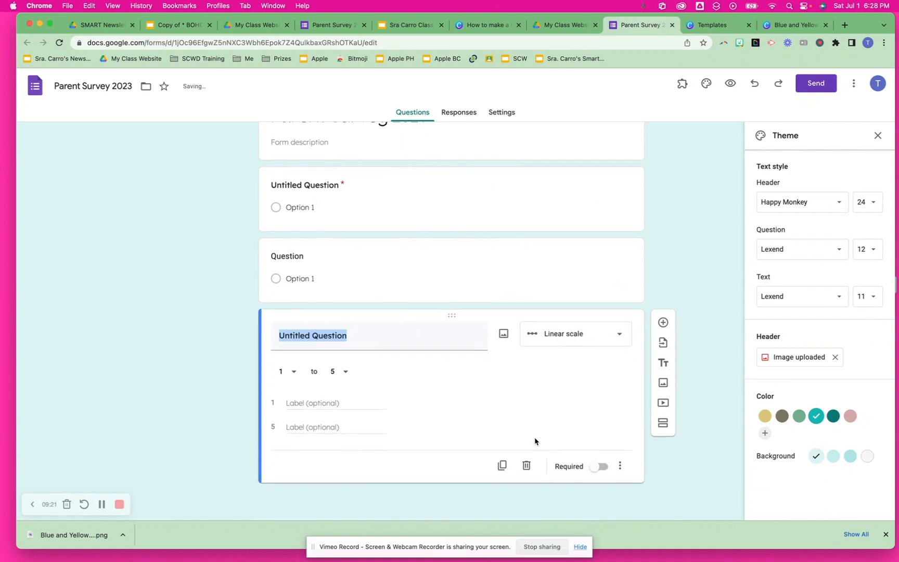
left_click(345, 371)
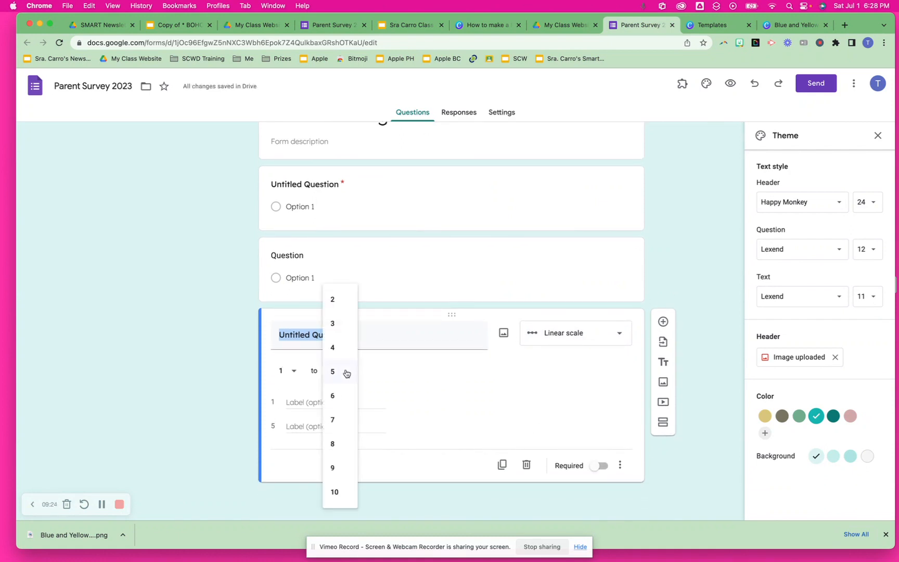
left_click(336, 493)
- Label the linear scale's low end "Not positive at all" and its high end "Very positive", consulting the question suggestions slide for the wording
left_click(301, 403)
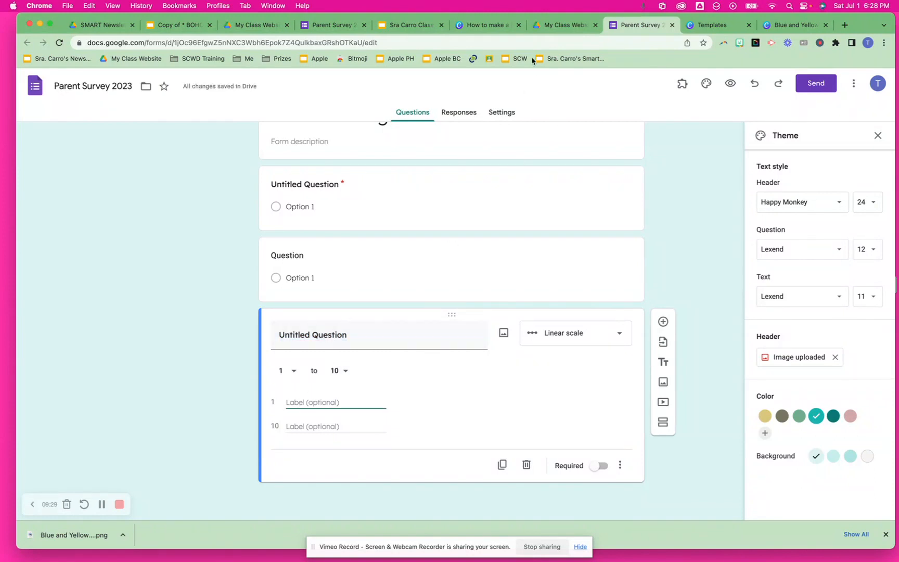
left_click(488, 27)
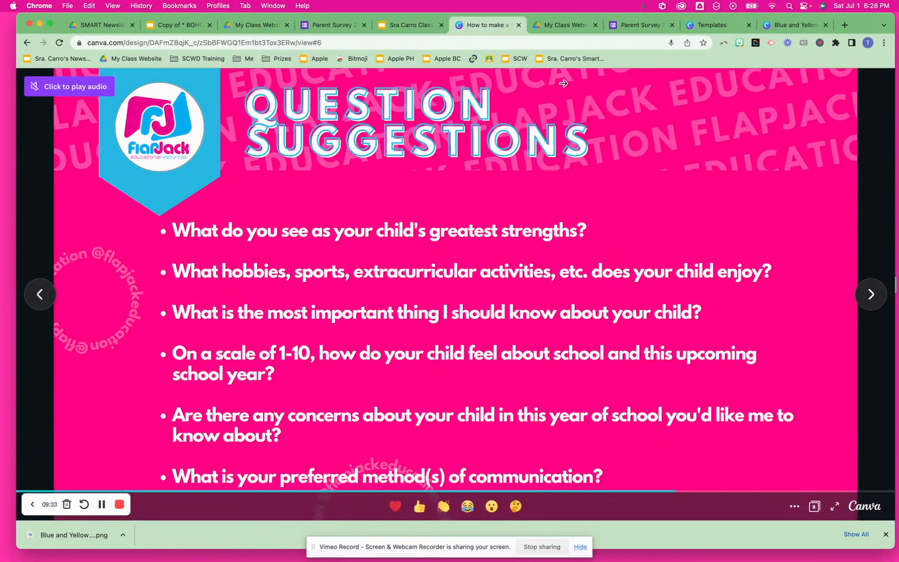
left_click(561, 25)
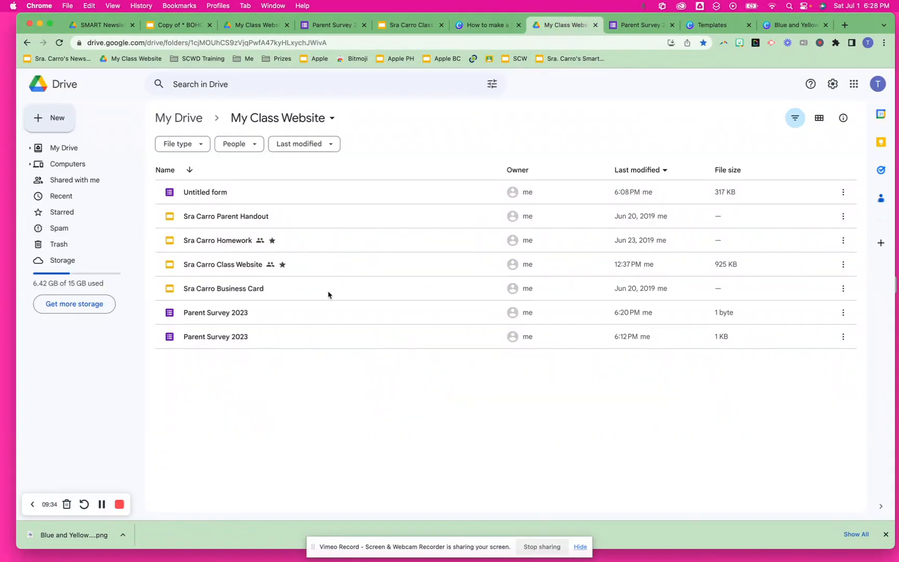
left_click(640, 26)
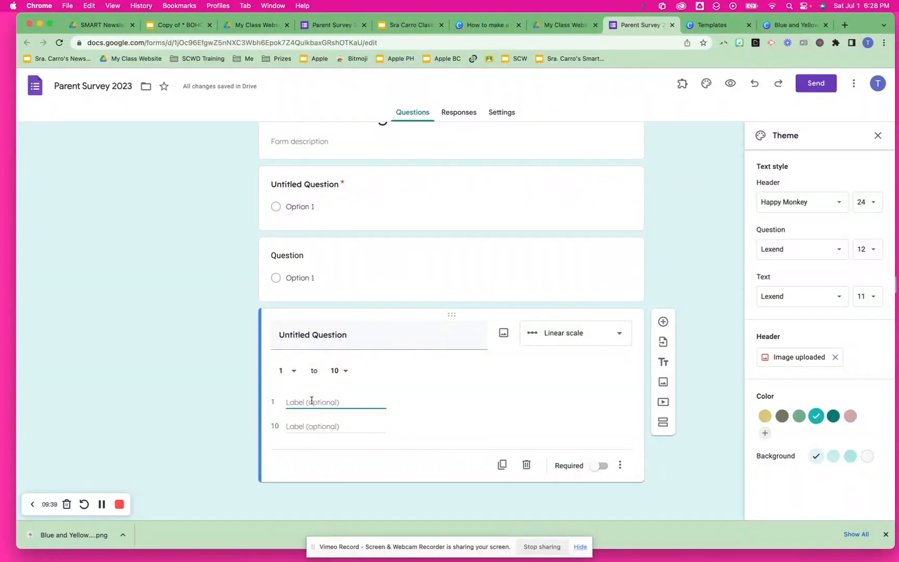
type("Not pos")
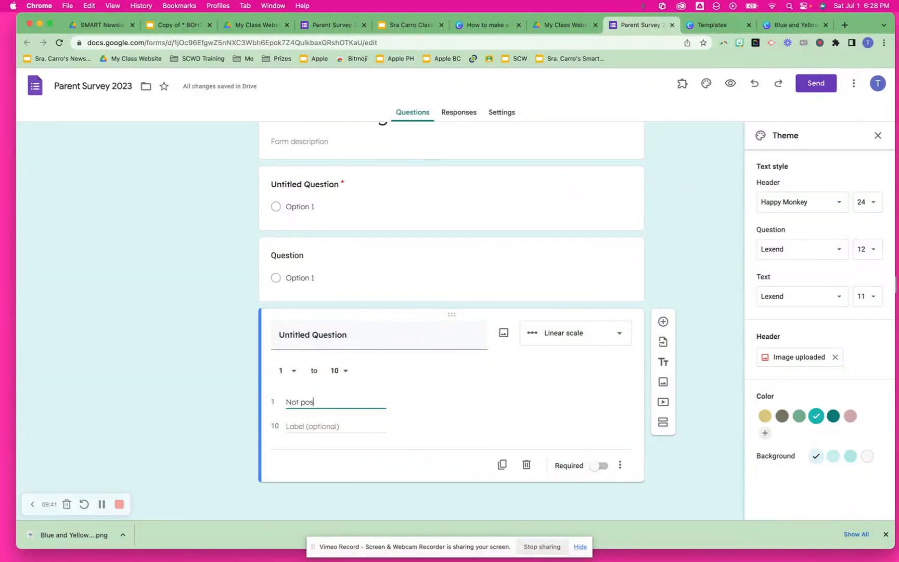
type("itive at all")
left_click(335, 426)
type("Very pos")
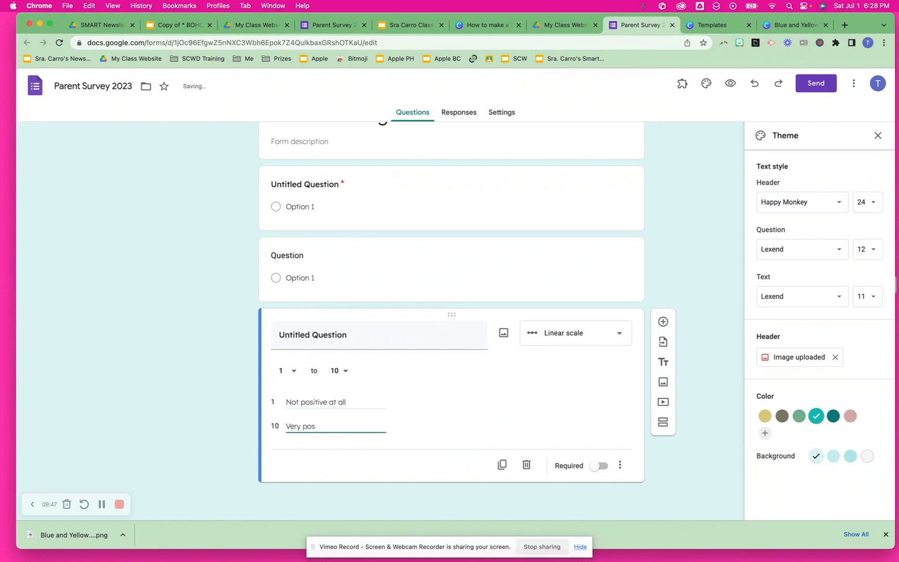
type("itive")
left_click(711, 451)
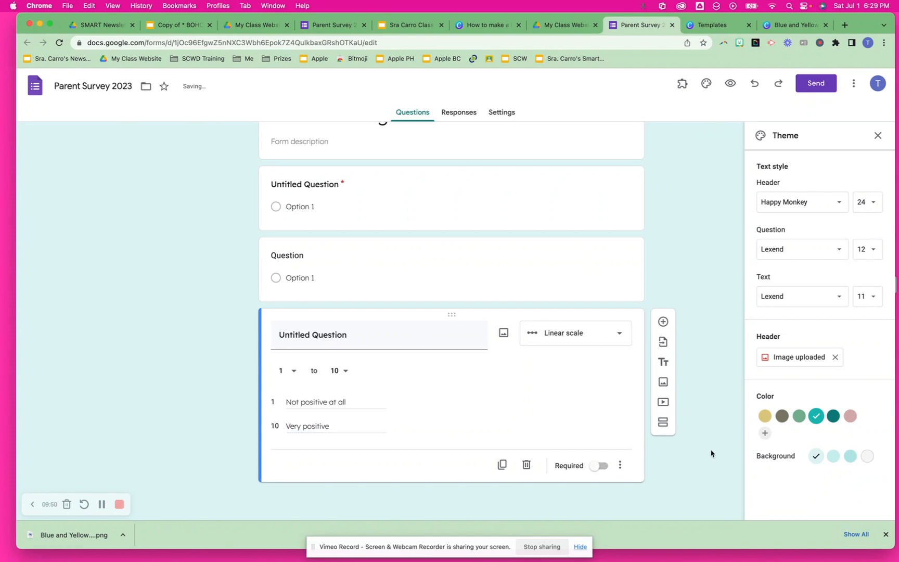
left_click(337, 344)
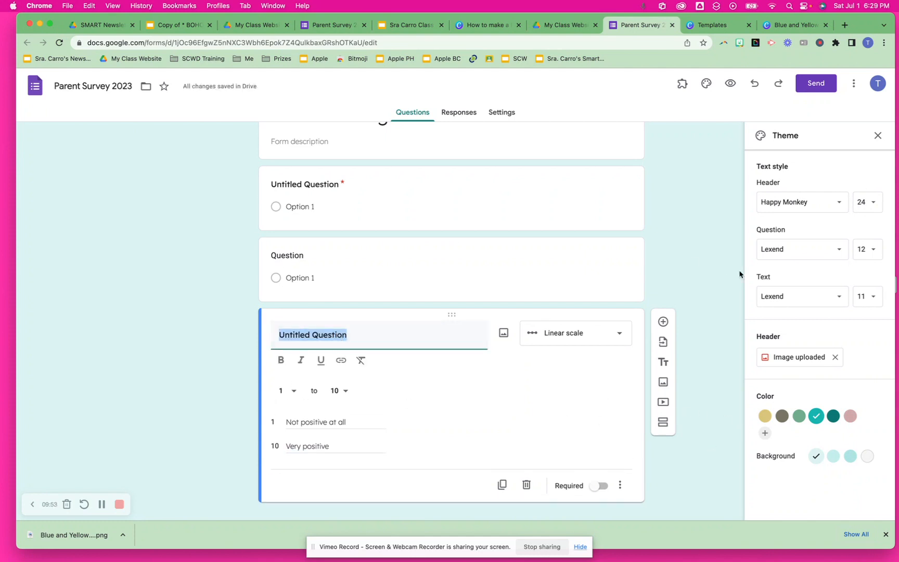
left_click(702, 287)
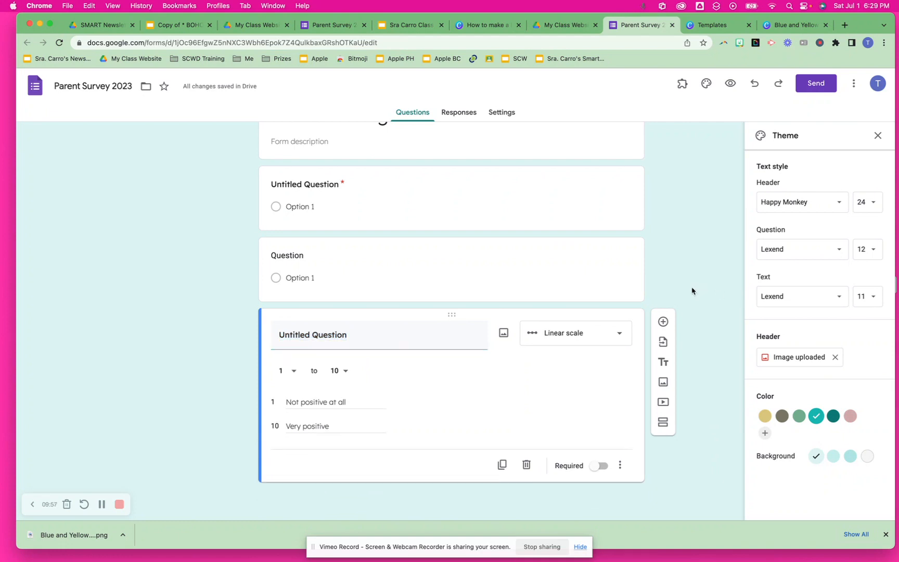
- Read the slide after Question Suggestions in the Canva instructions and return to the Parent Survey 2023 form
left_click(489, 27)
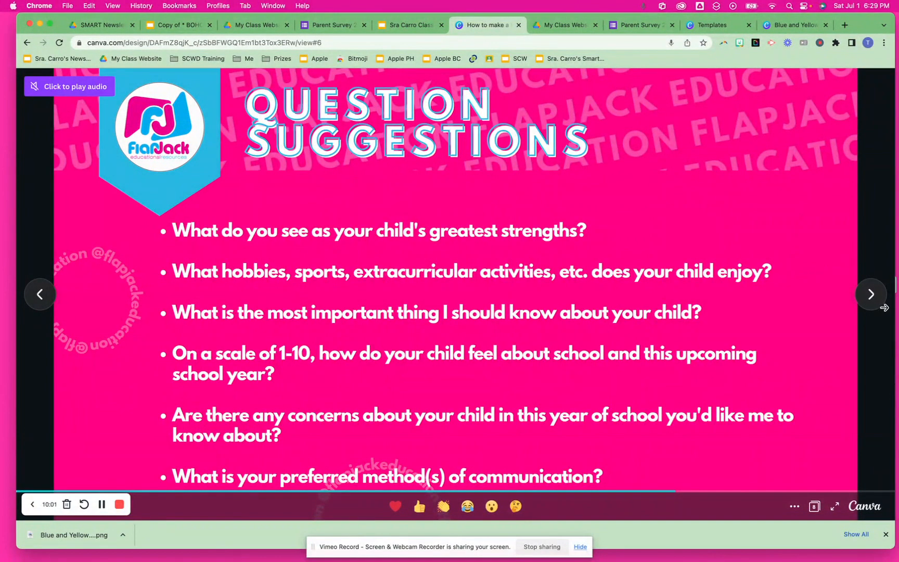
left_click(871, 296)
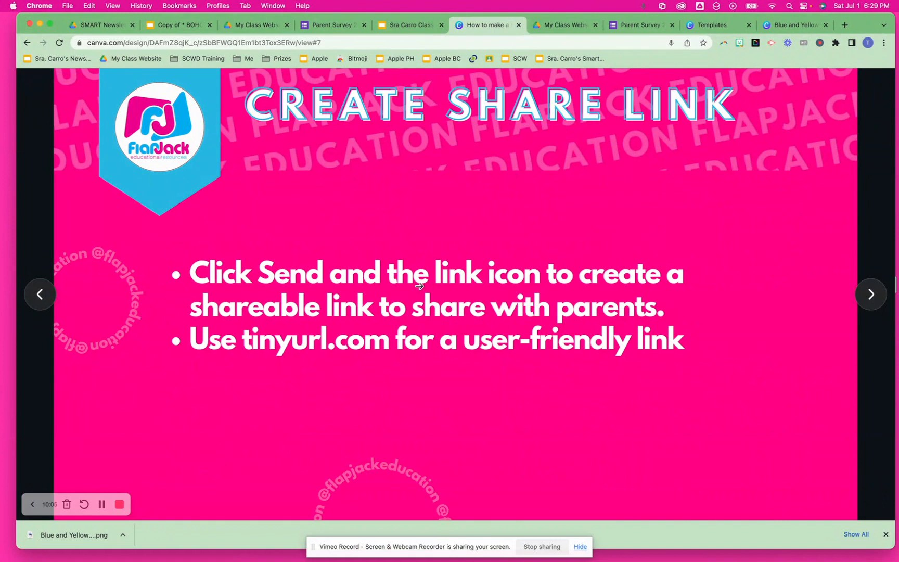
left_click(640, 26)
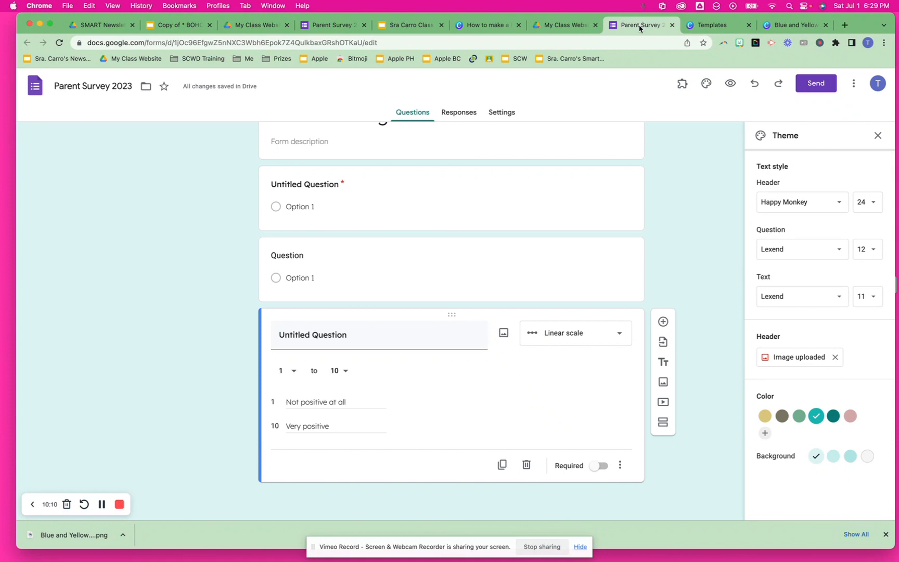
- Generate a shareable link for the form with the shortened URL option enabled and copy it
left_click(822, 83)
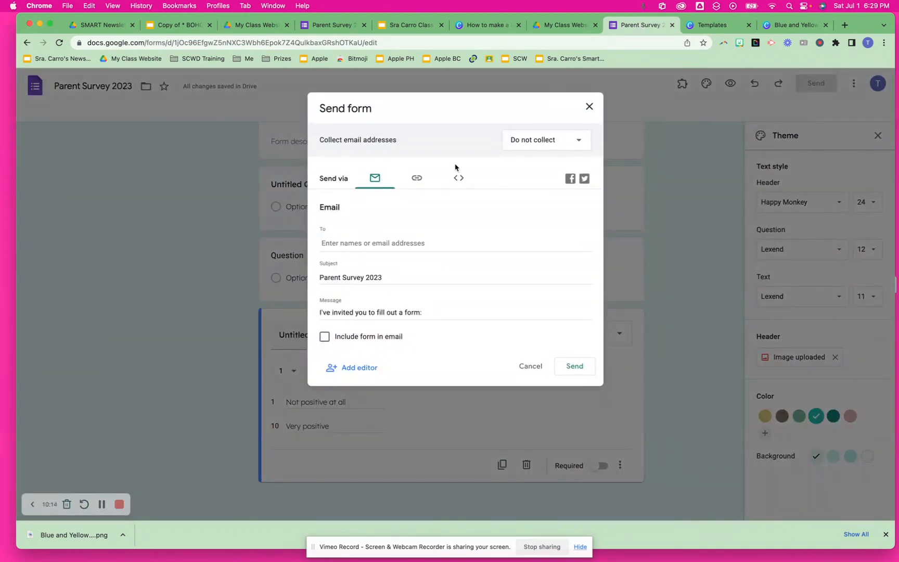
left_click(417, 179)
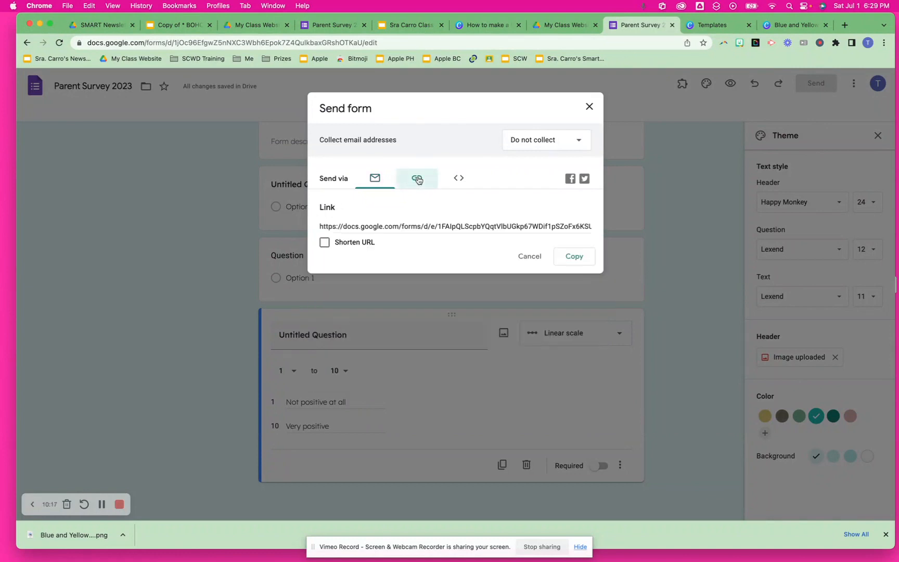
left_click(324, 242)
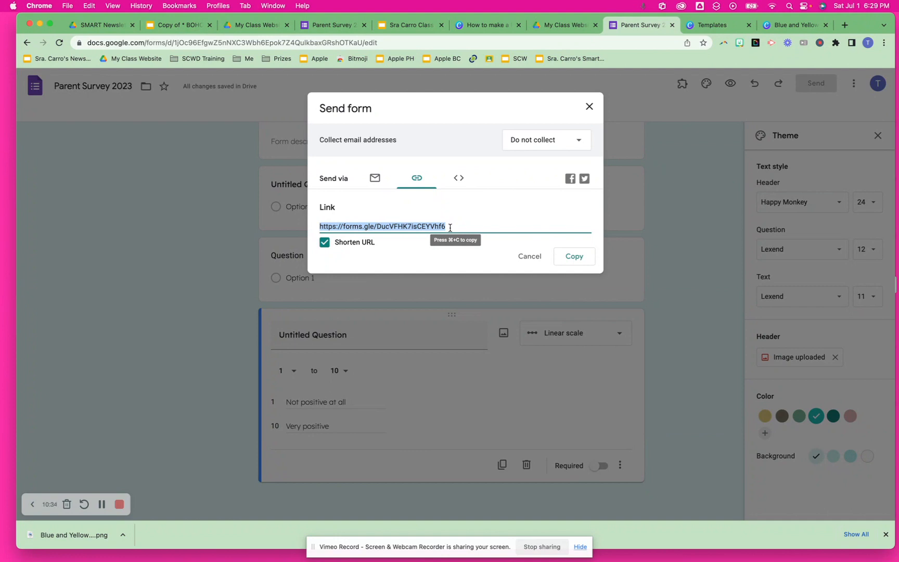
left_click(577, 259)
- Recheck the Create Share Link slide, open TinyURL in a new browser tab, and paste the form link as the long URL
left_click(472, 30)
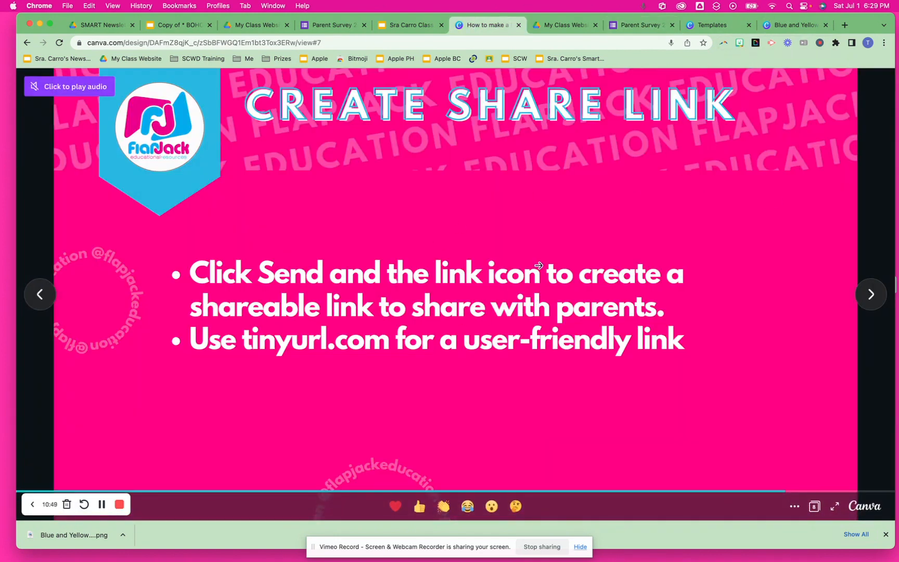
left_click(844, 25)
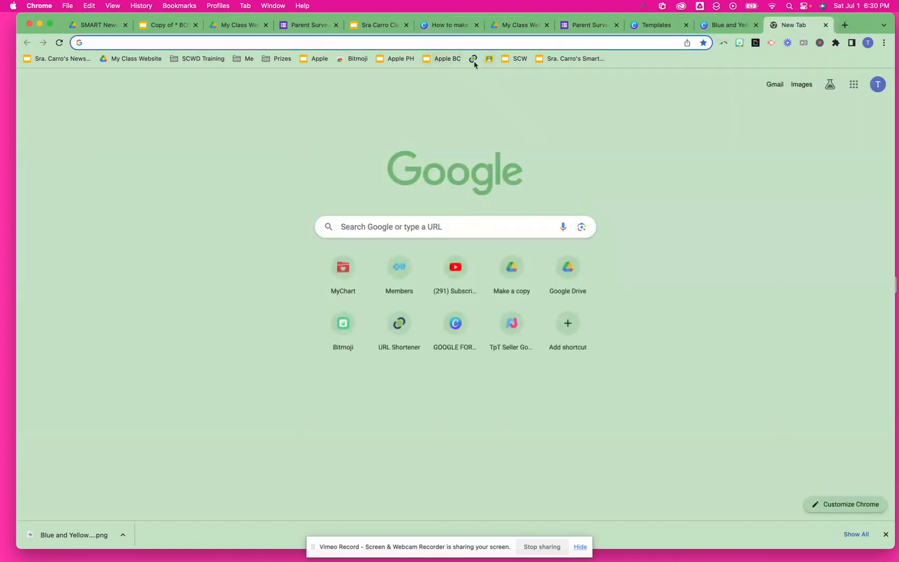
left_click(473, 59)
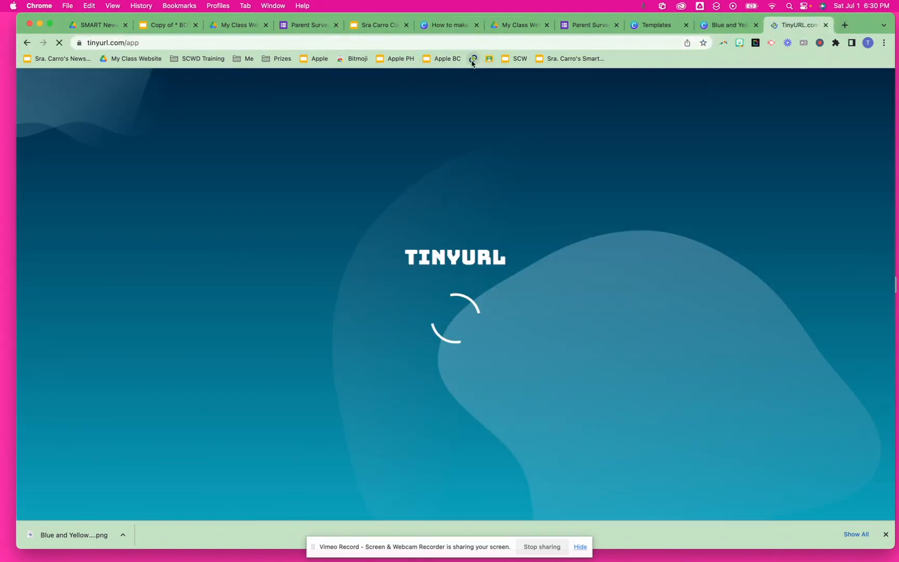
left_click(115, 156)
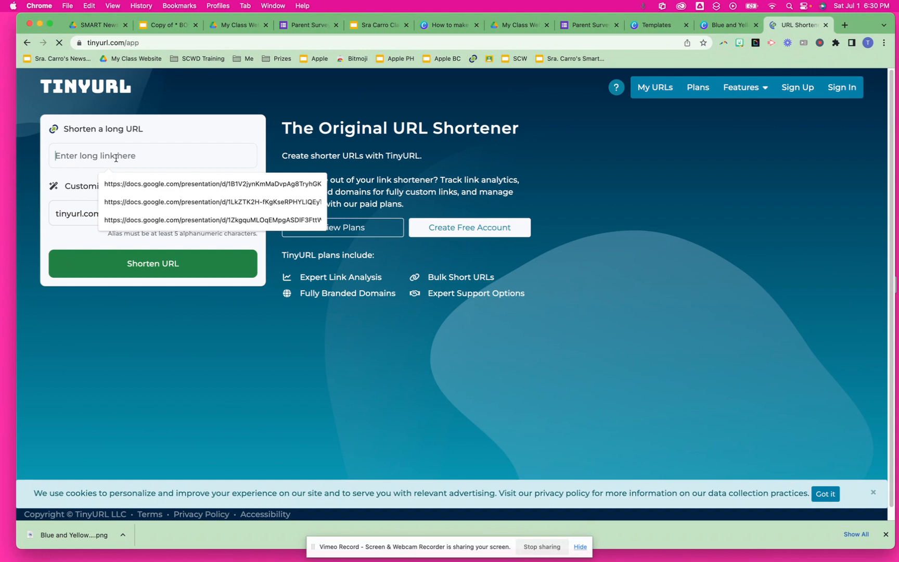
key("super+v")
- Try the custom alias survey25 for the TinyURL, extend it to survey2500, and shorten the link
left_click(217, 213)
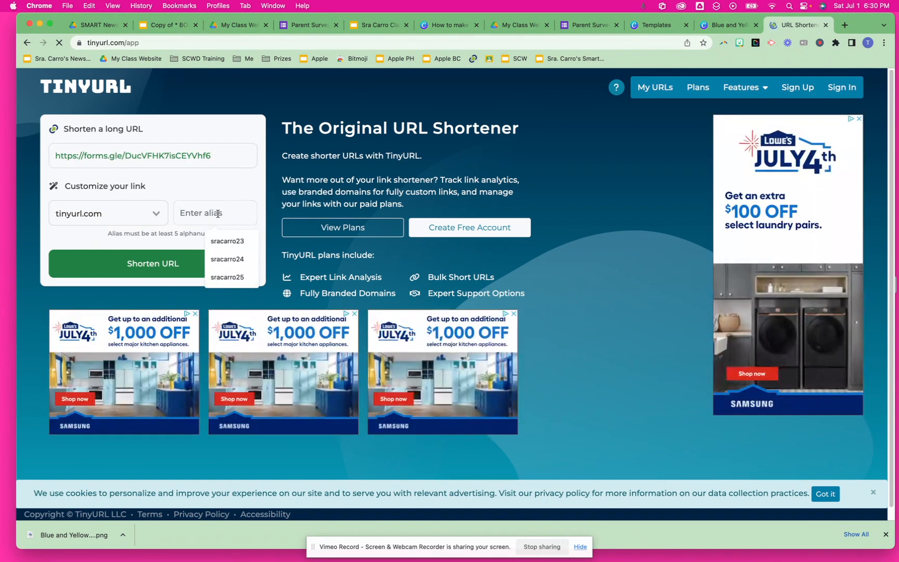
type("survey")
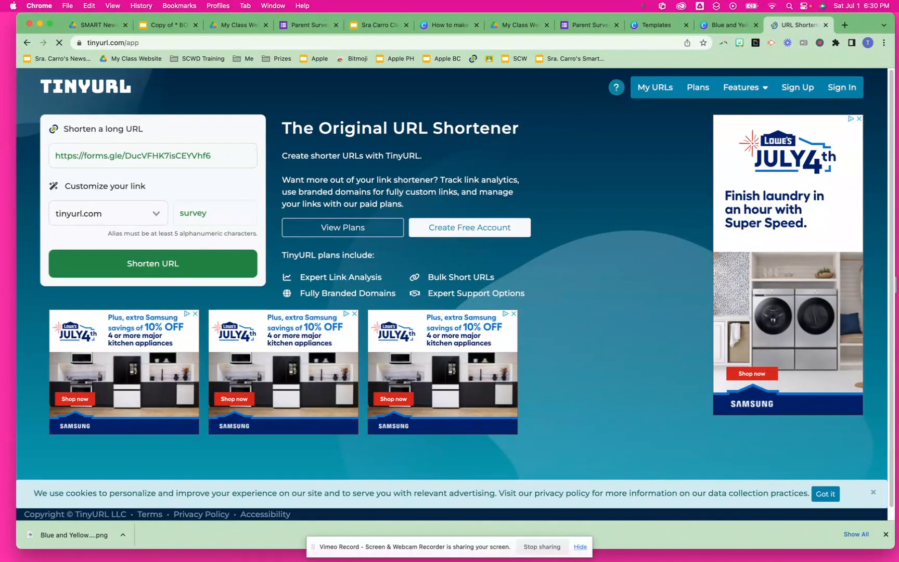
type("25")
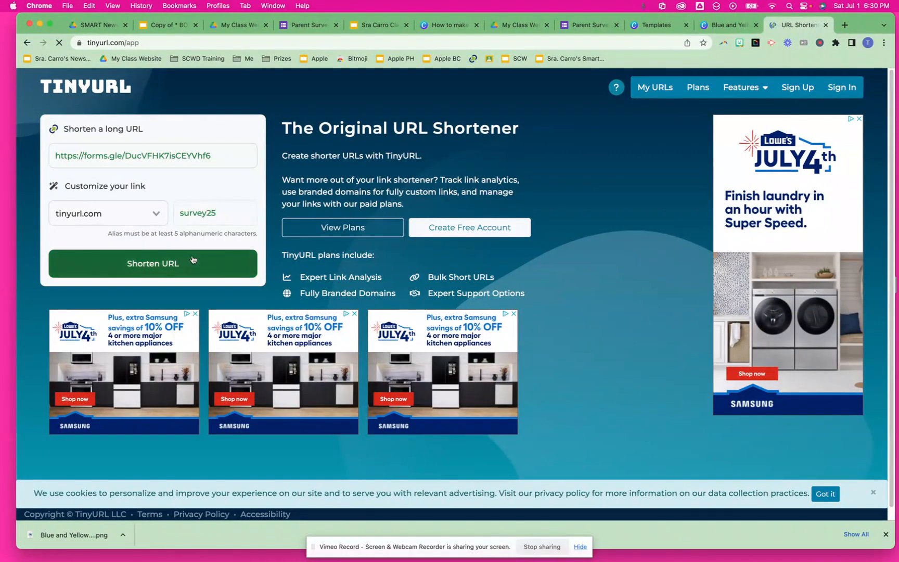
left_click(193, 260)
left_click(222, 214)
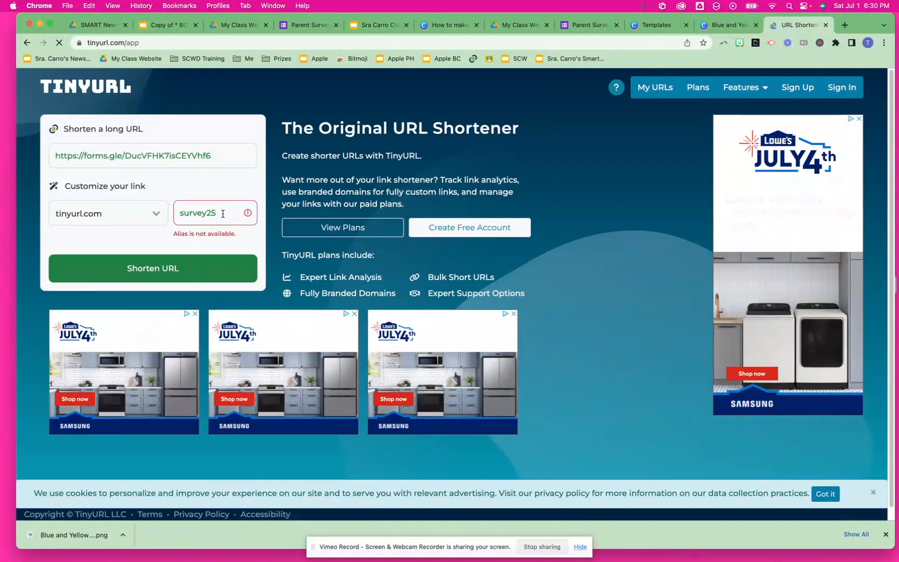
type("00")
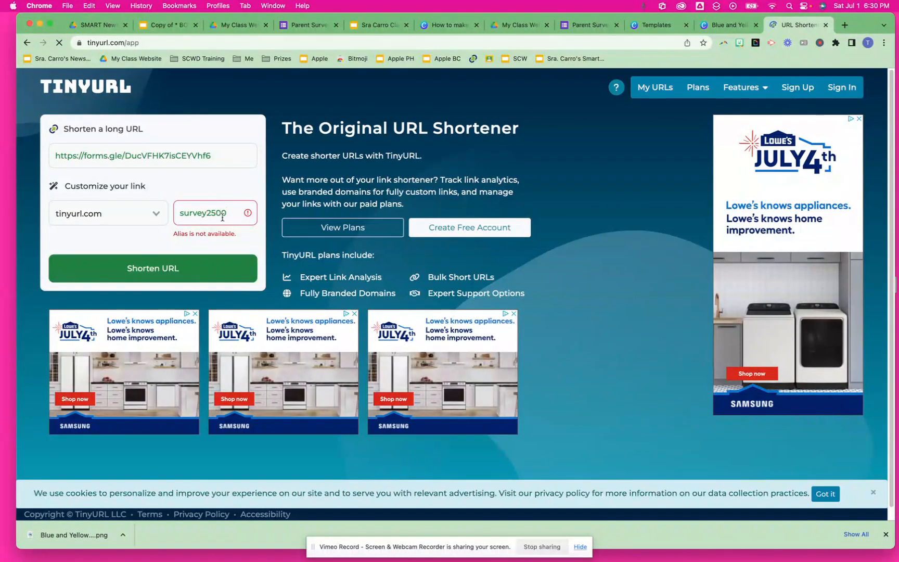
left_click(187, 275)
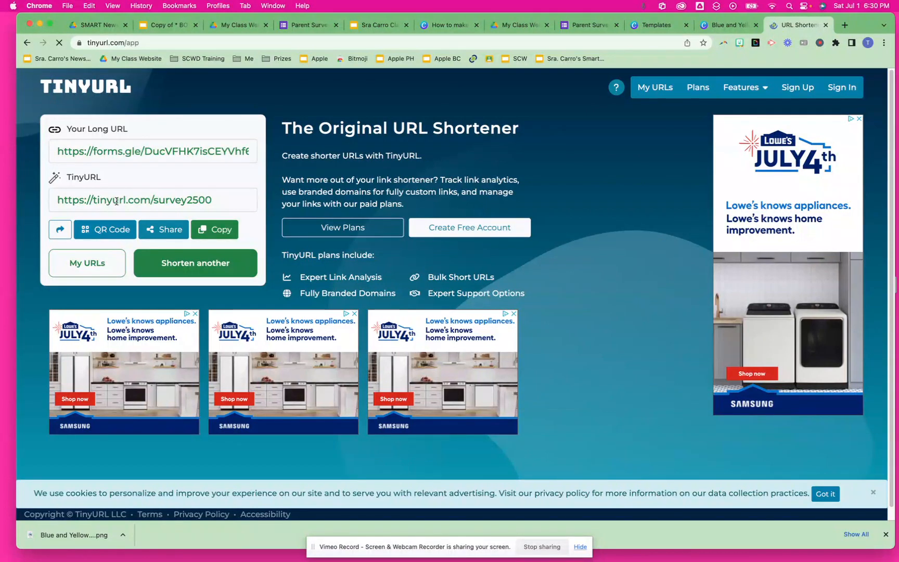
- Download the short link's QR code as a standard PNG and copy the TinyURL to the clipboard
left_click(115, 232)
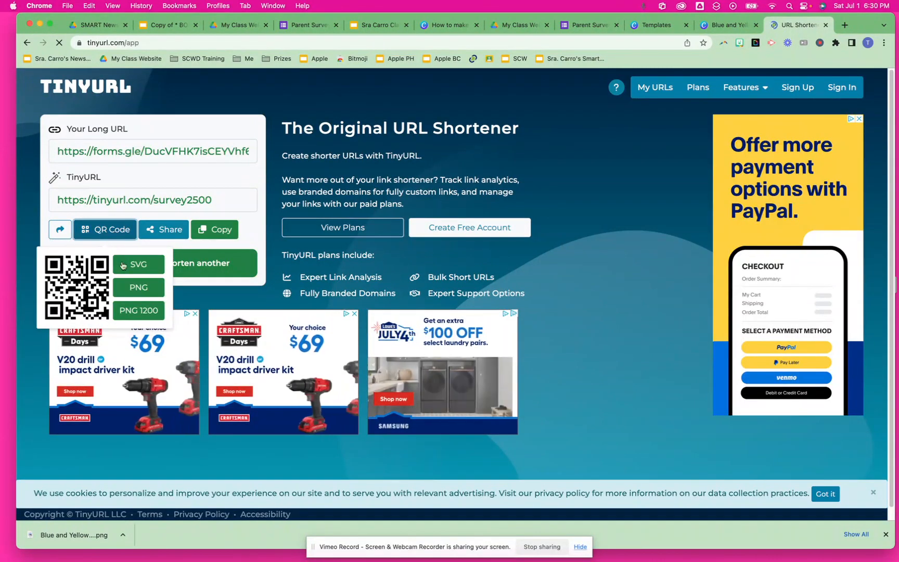
left_click(134, 287)
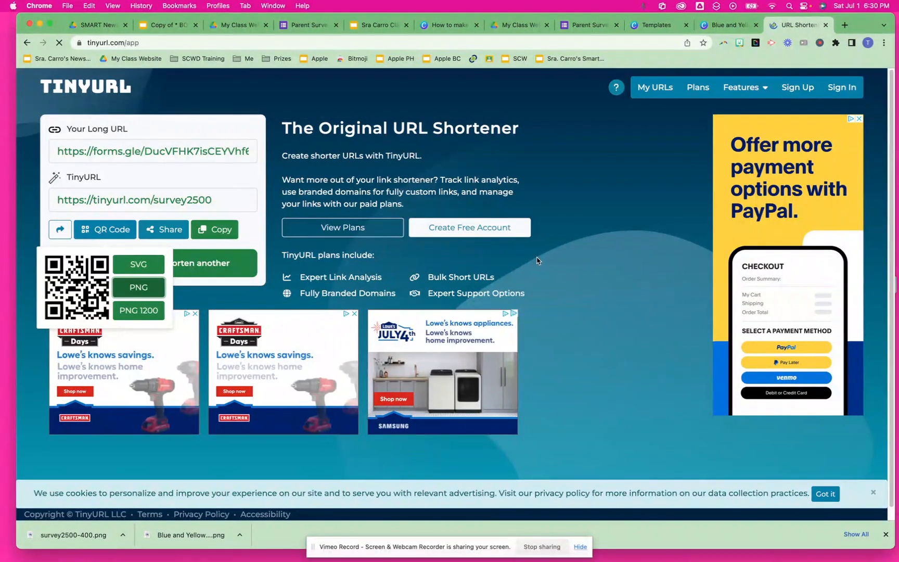
left_click(216, 229)
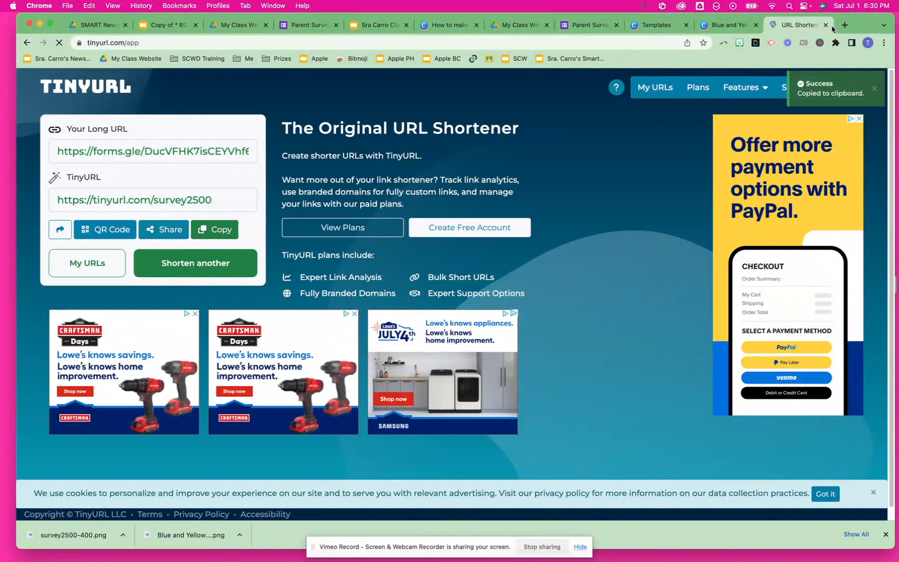
- Open the copied TinyURL in a new browser tab to check that it leads to the survey
left_click(843, 25)
key("cmd+v")
key("Return")
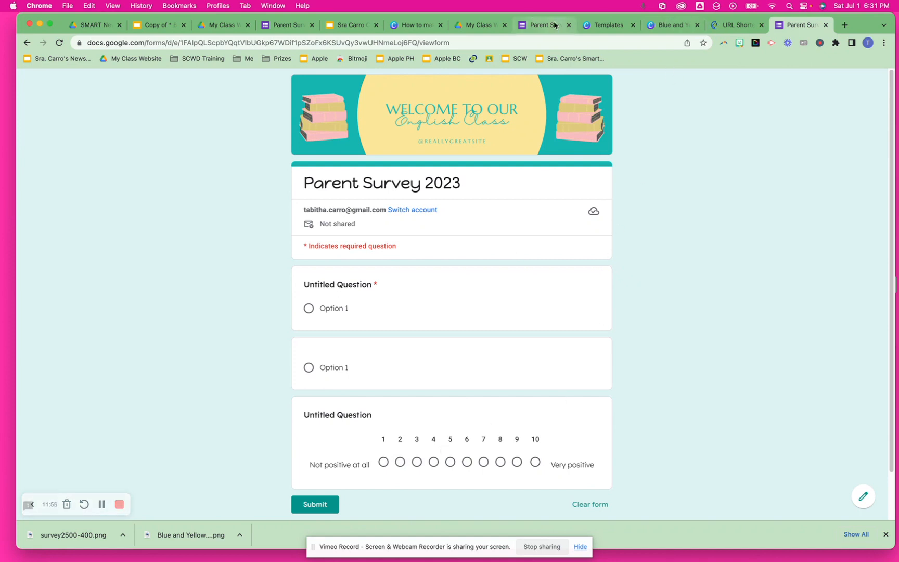
- Switch to the Canva instructions and view the slide after Create Share Link
left_click(426, 26)
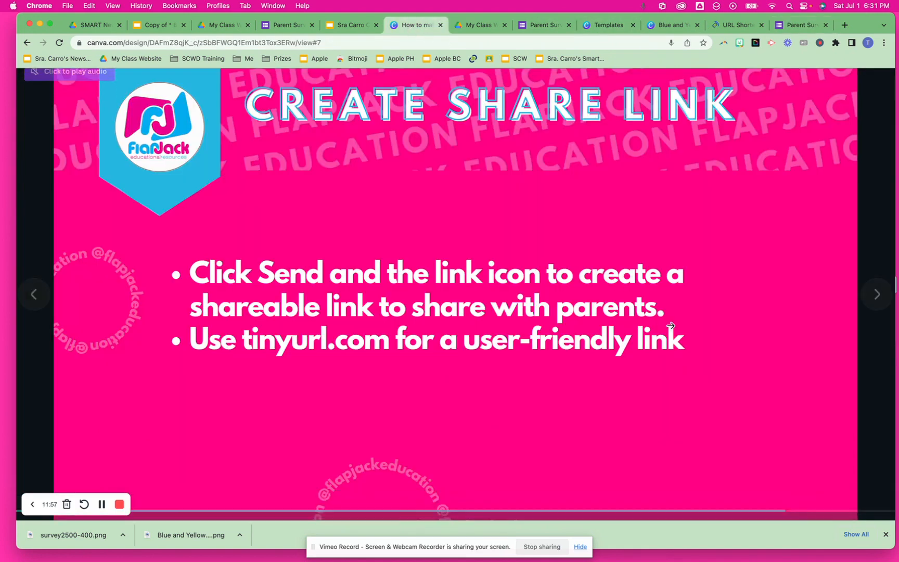
left_click(876, 293)
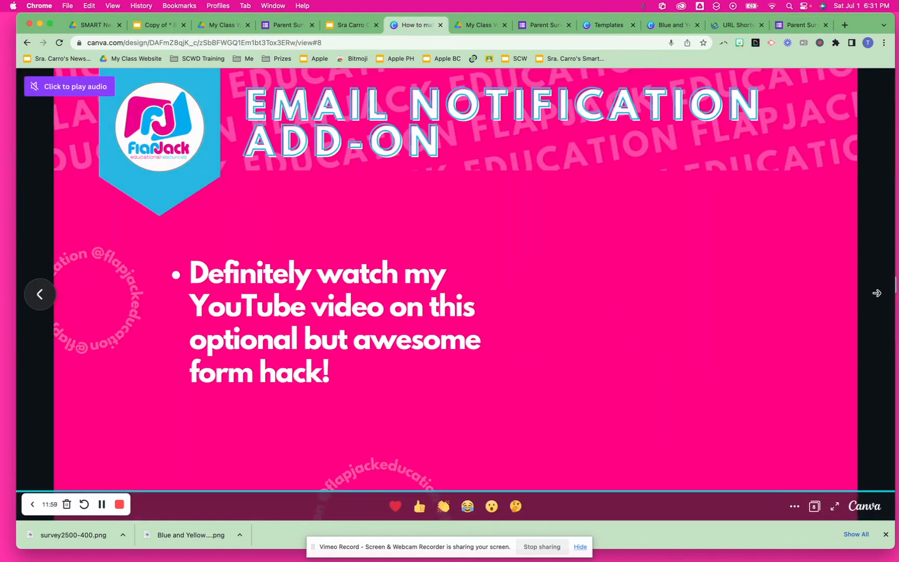